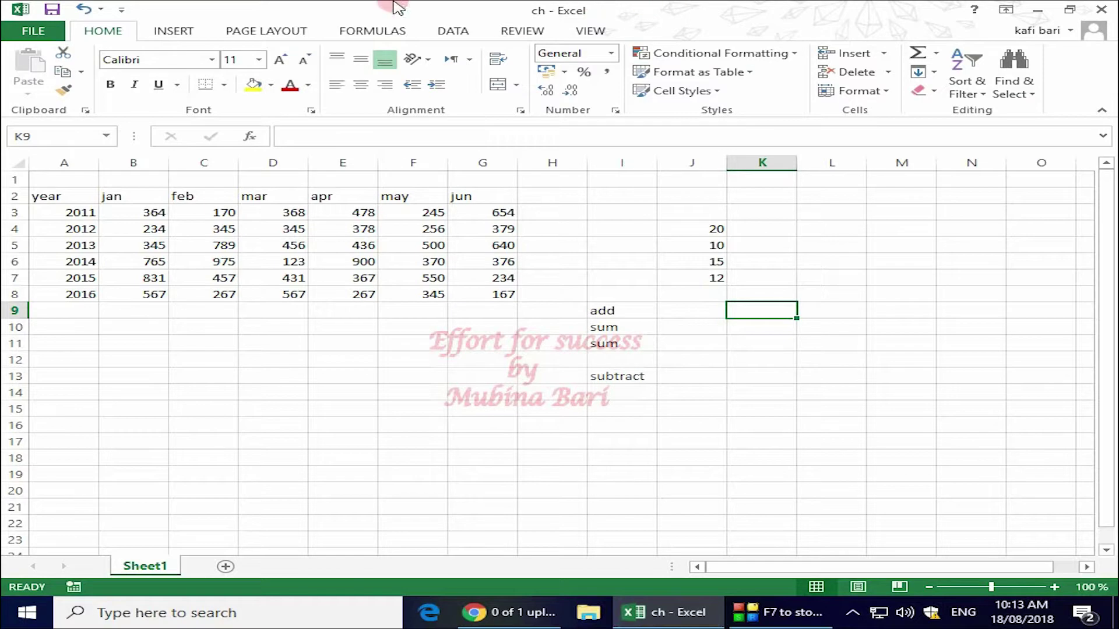
Step: Switch the ribbon to the Formulas tab to show the function library and Insert Function
left_click(375, 27)
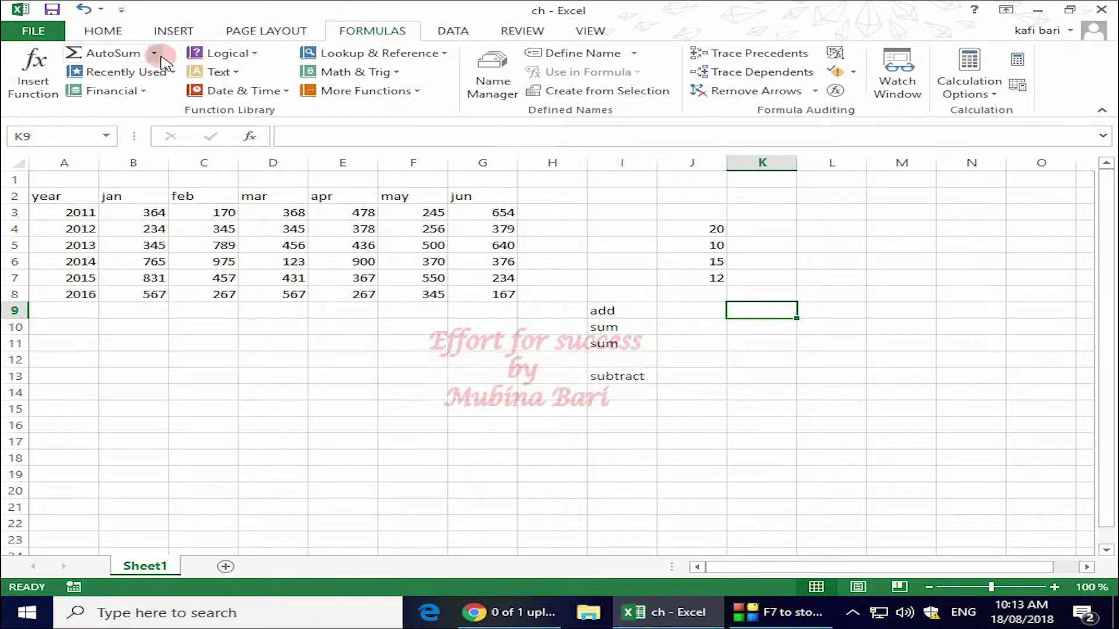
left_click(36, 81)
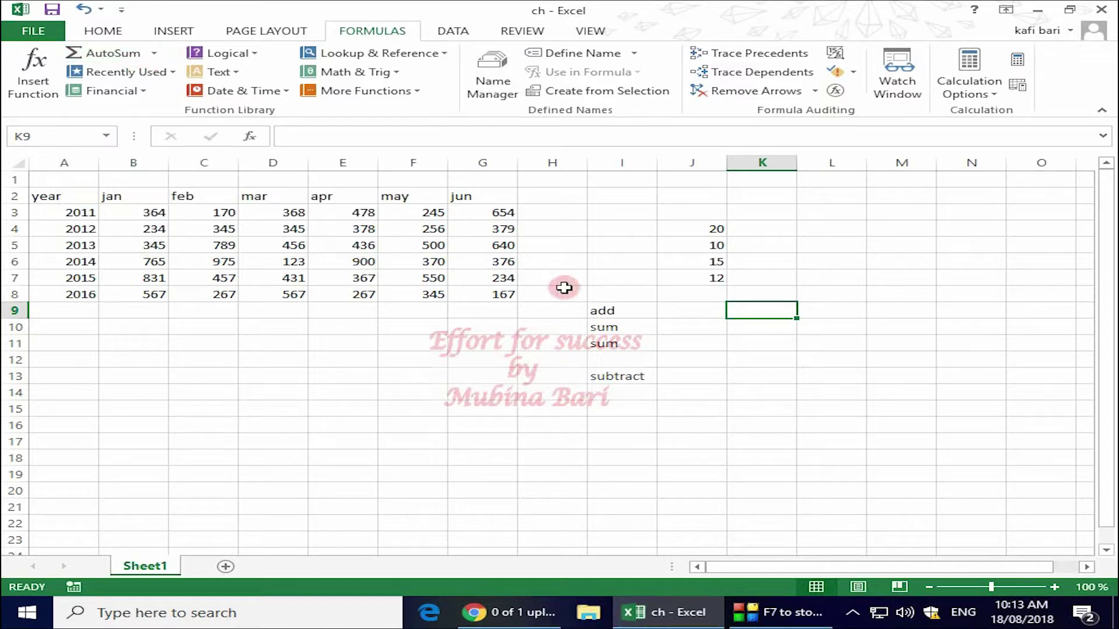
Step: Enter =(20+10) in J9 beside the add label, returning 30
left_click(685, 310)
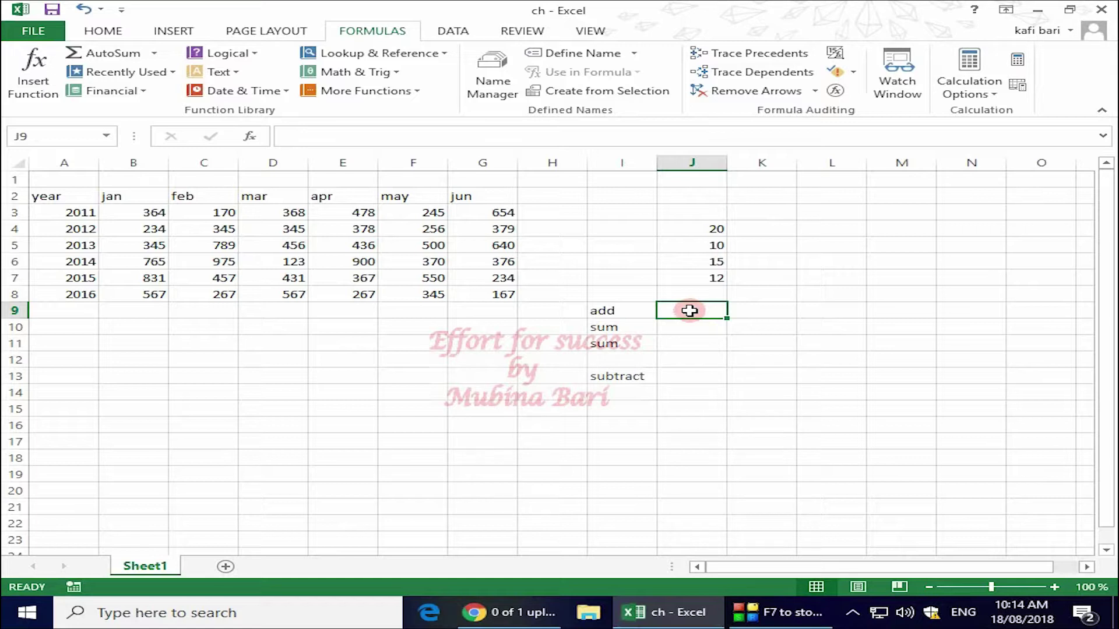
type("=")
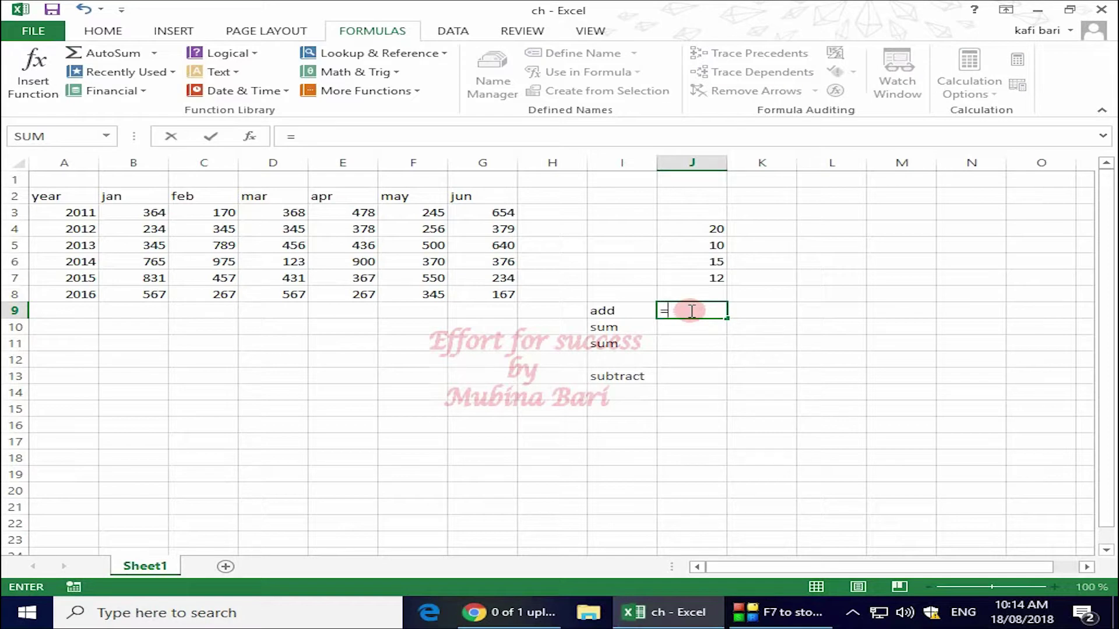
type("(")
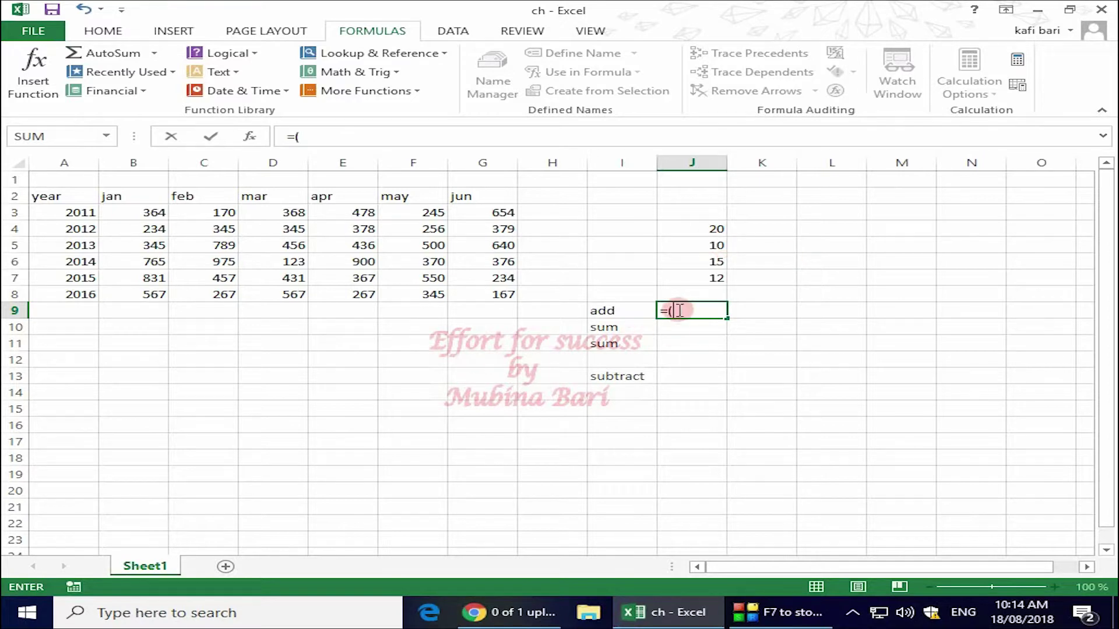
type("20")
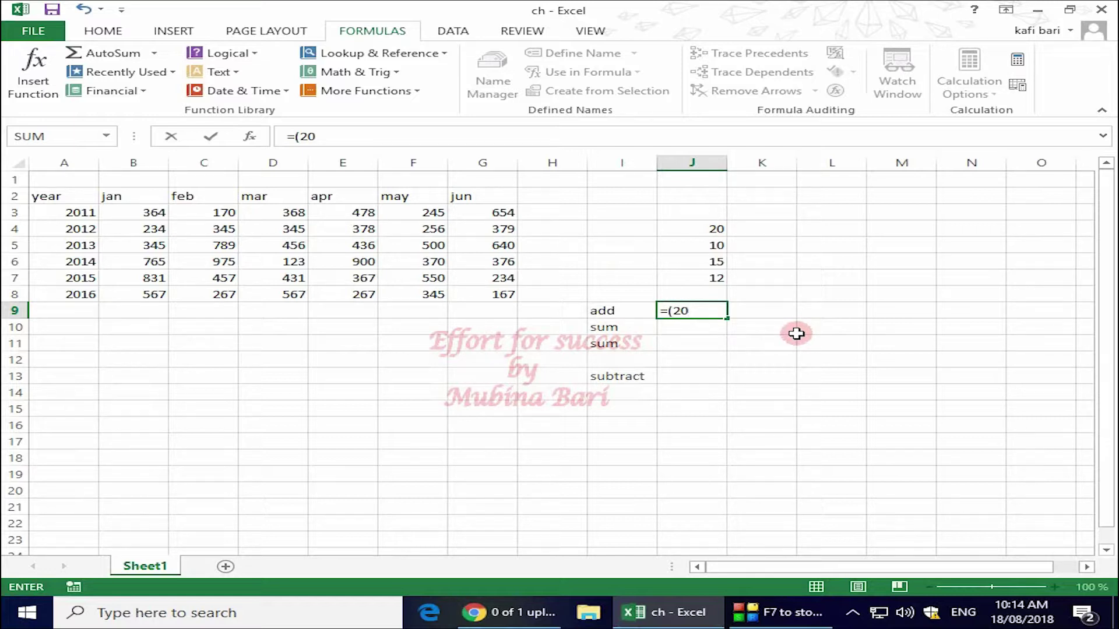
type("+")
key("BackSpace")
type("10")
type(")")
key("Return")
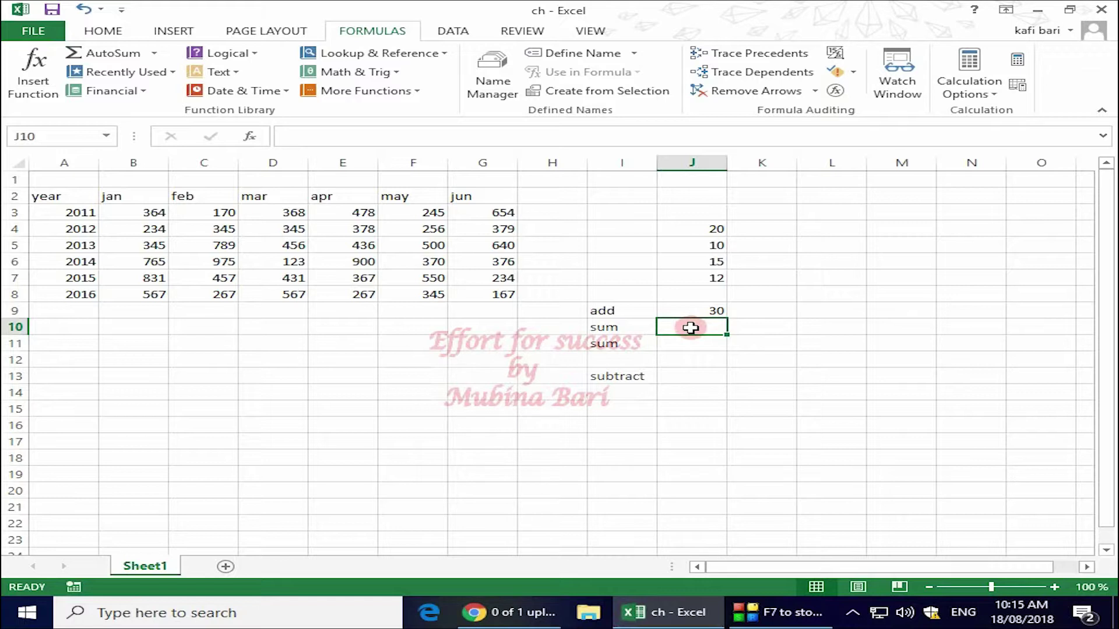
Step: Enter =sum(J4+J5) in J10 by pointing at J4 and J5, giving 30
type("=")
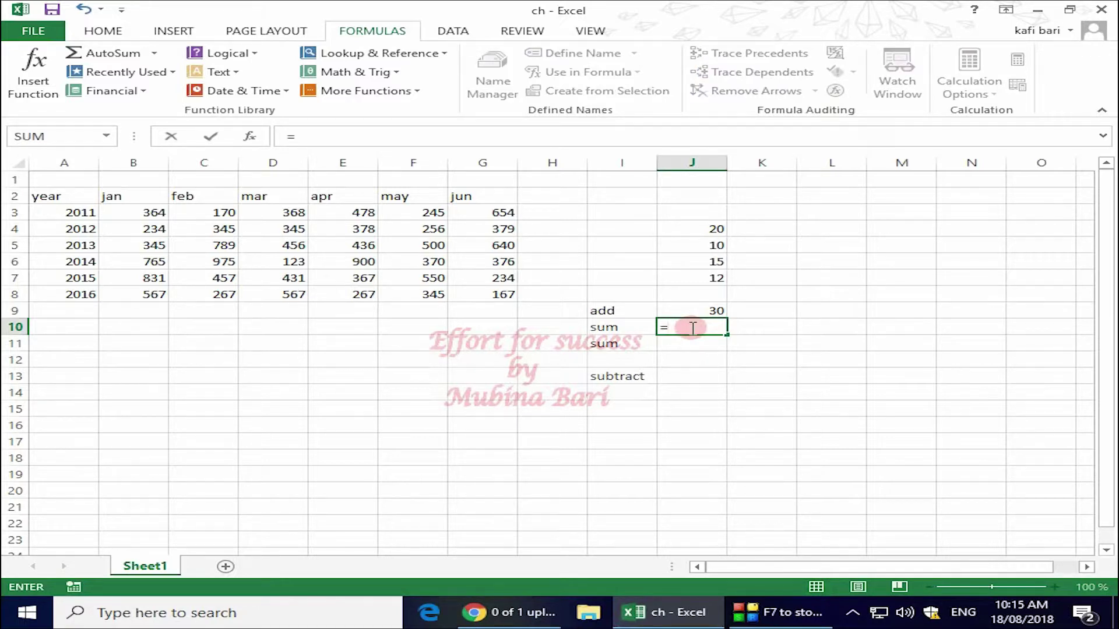
type("su")
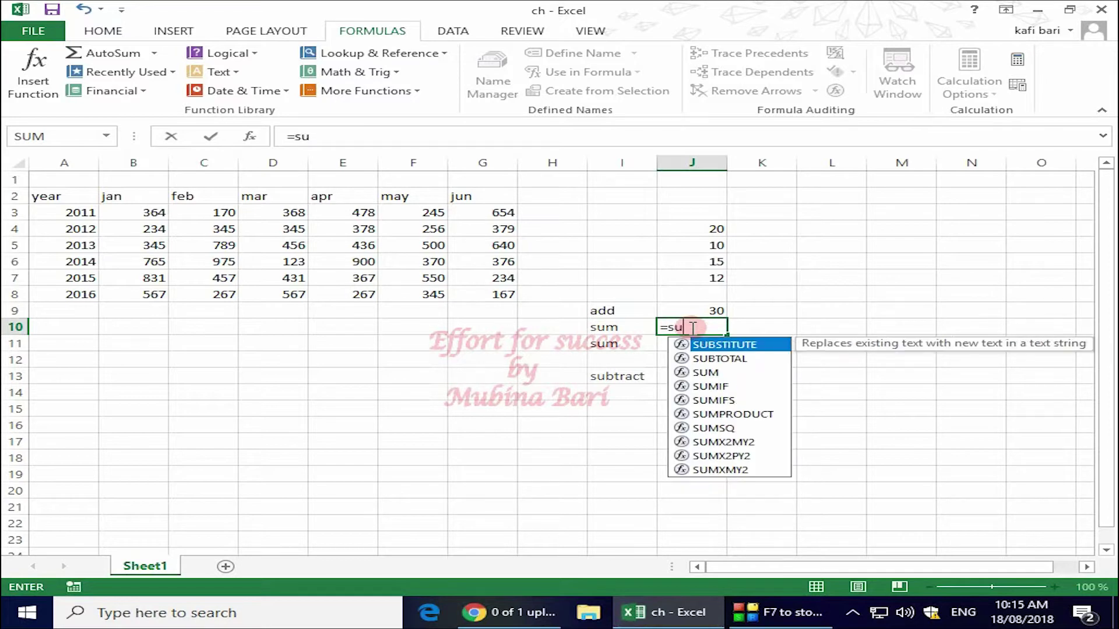
type("m")
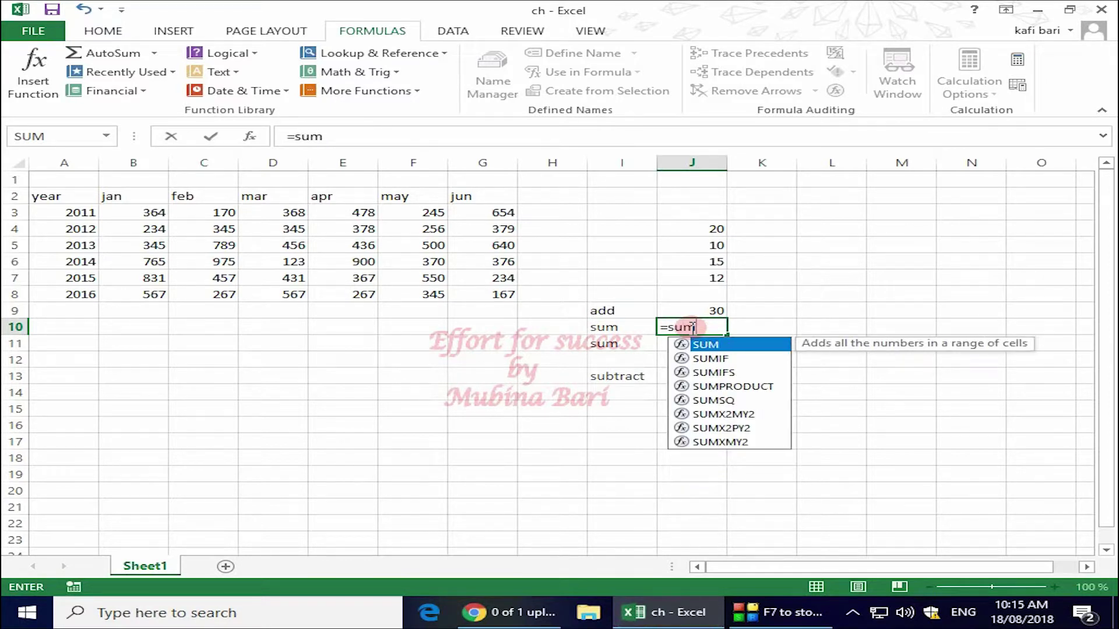
type("(")
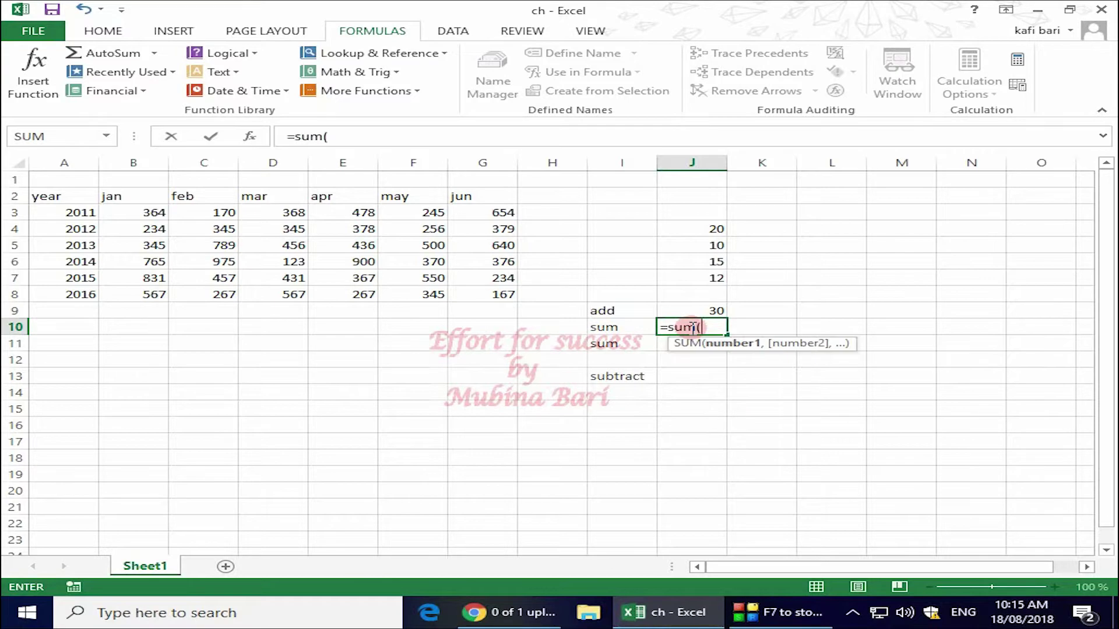
left_click(716, 230)
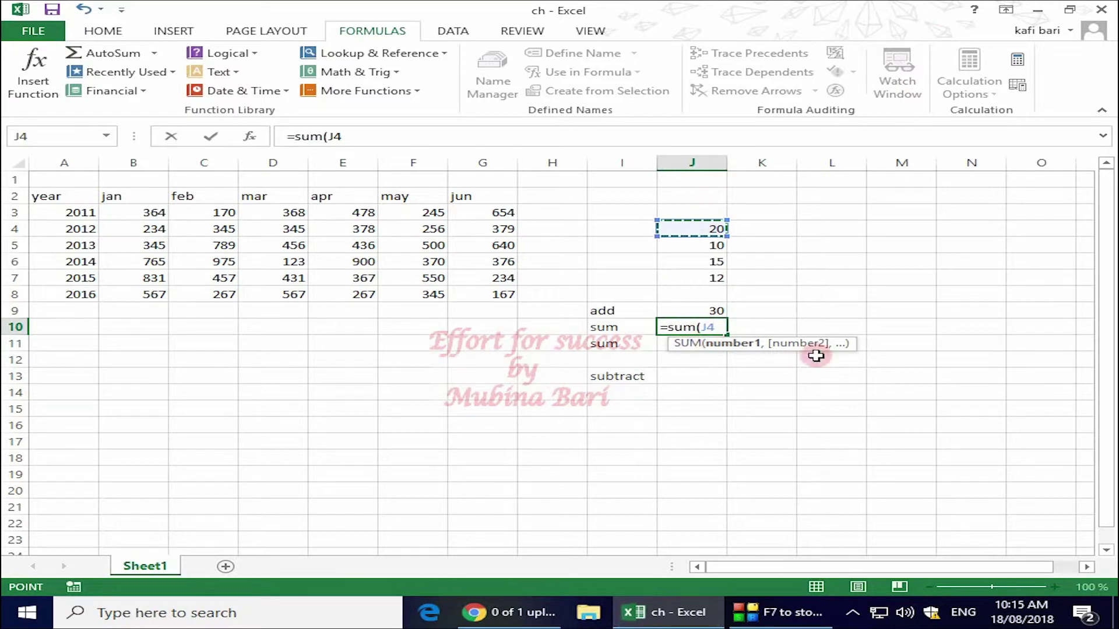
type("+")
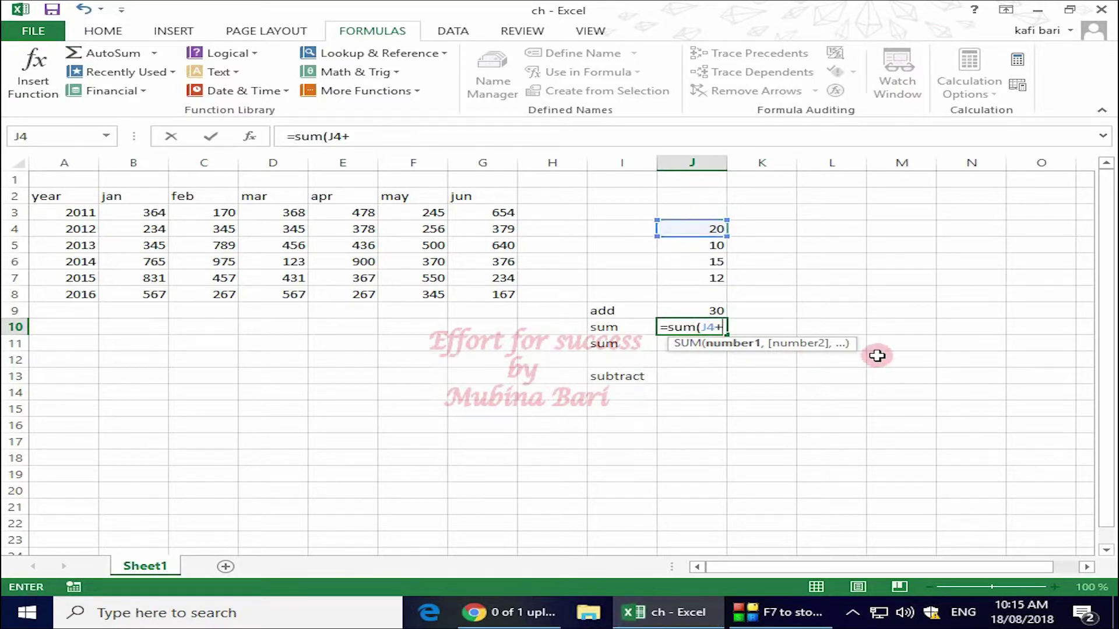
left_click(720, 246)
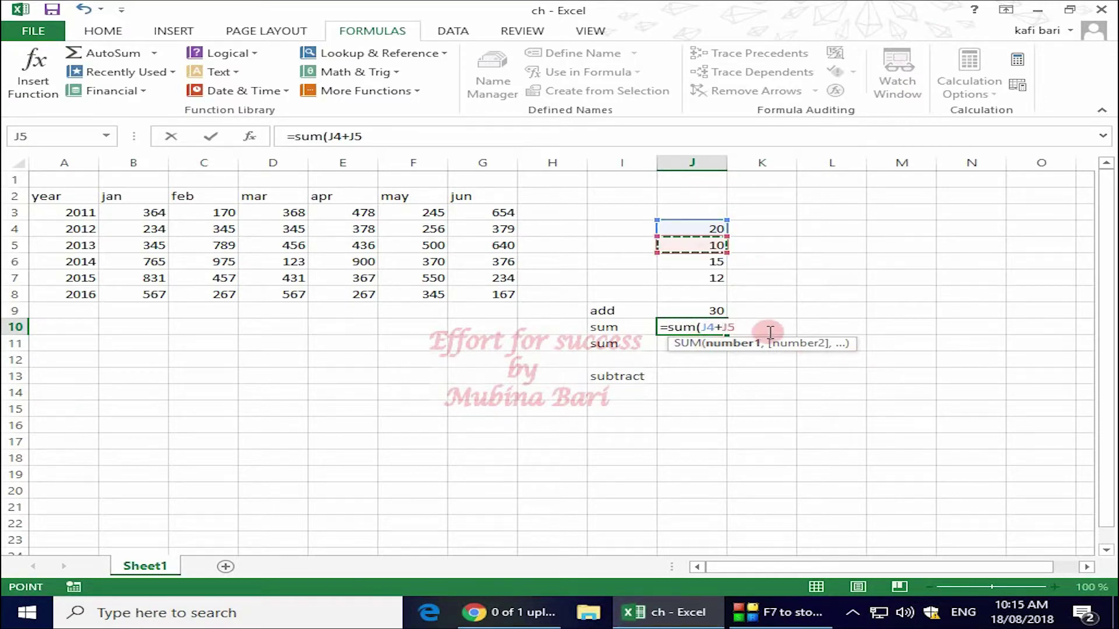
type(")")
key("Return")
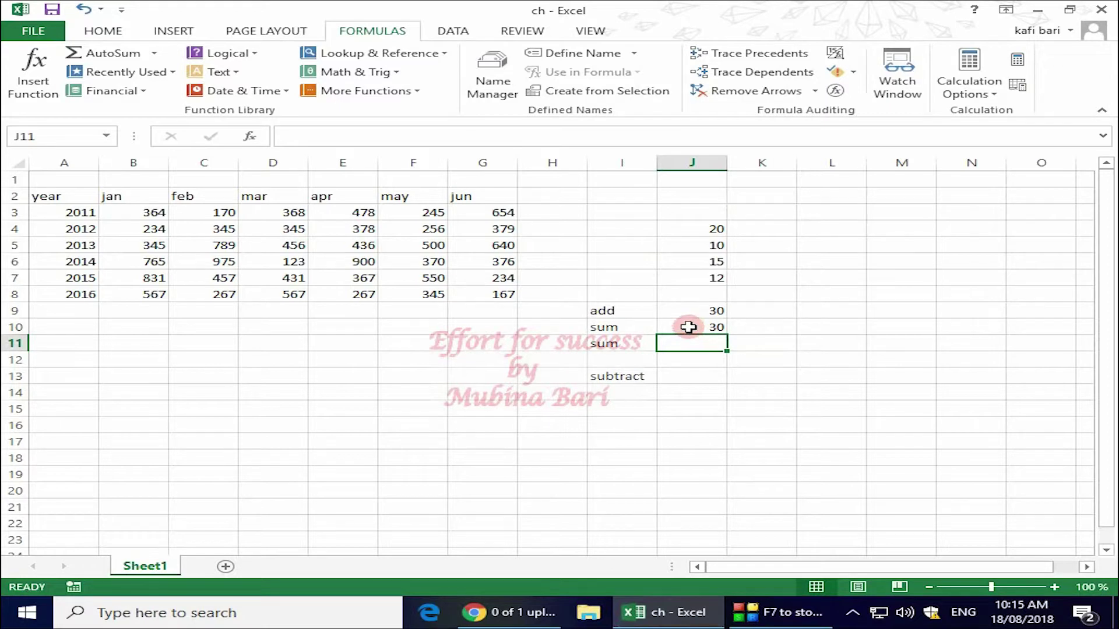
double_click(689, 327)
key("Return")
double_click(688, 328)
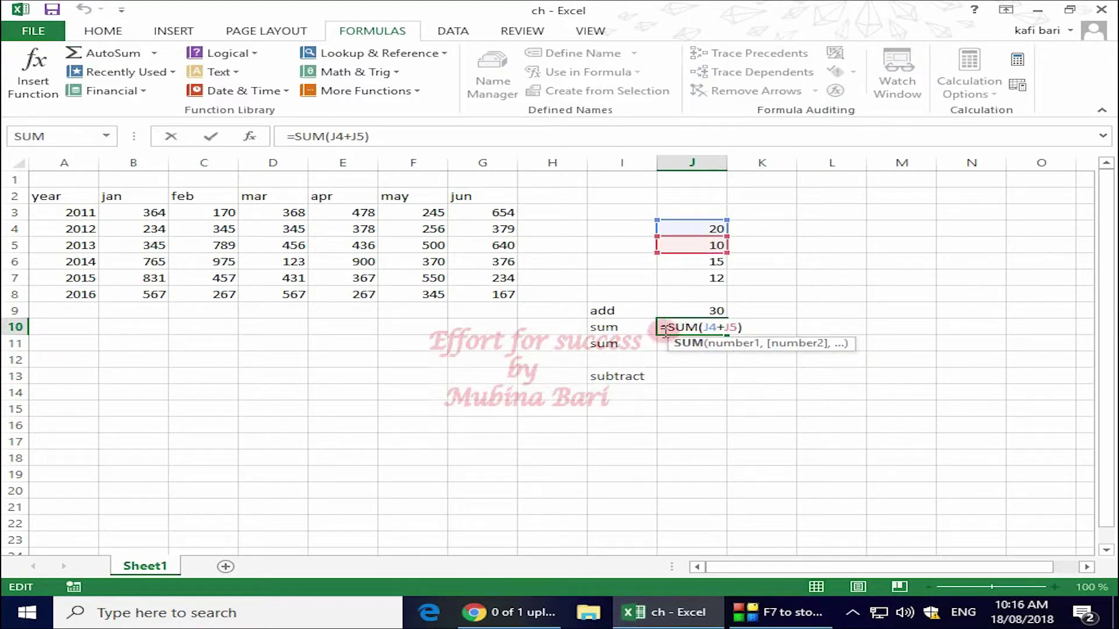
left_click(812, 316)
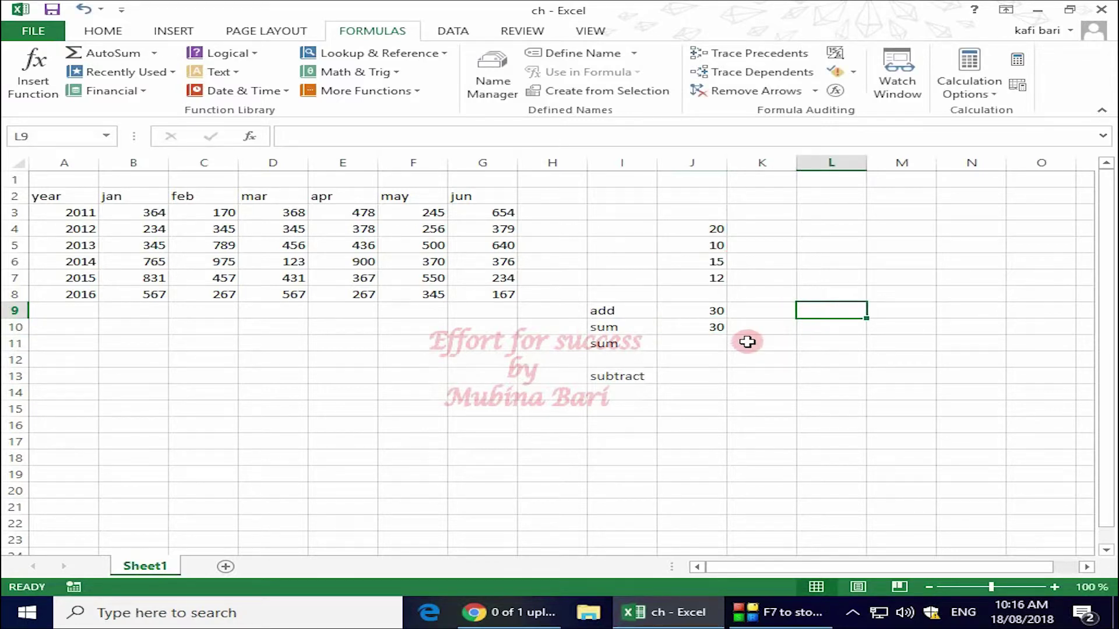
double_click(689, 310)
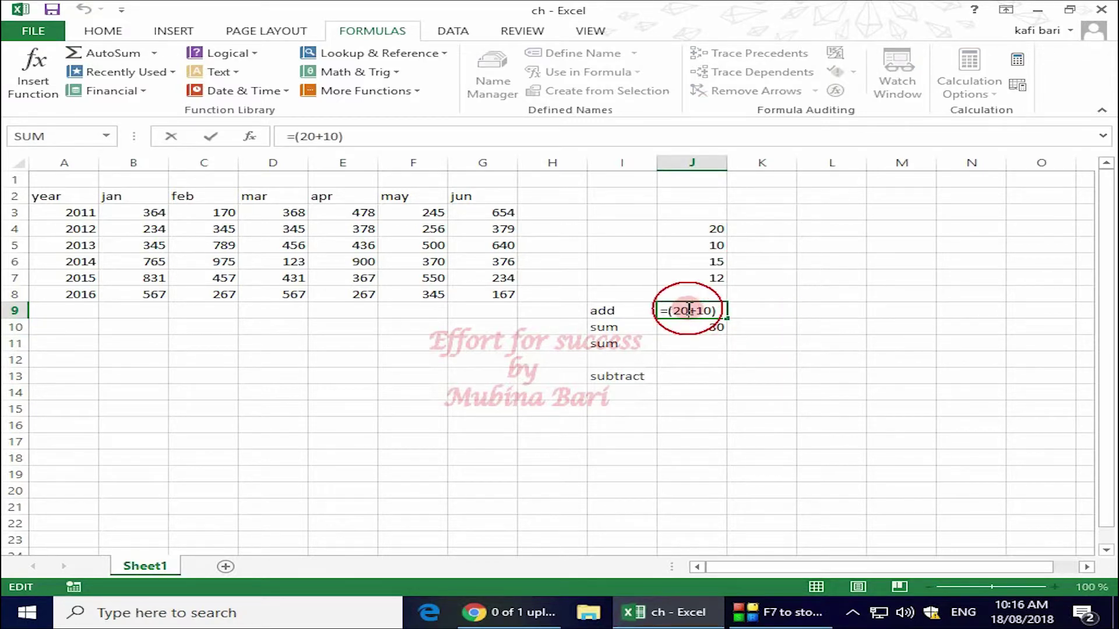
left_click(809, 311)
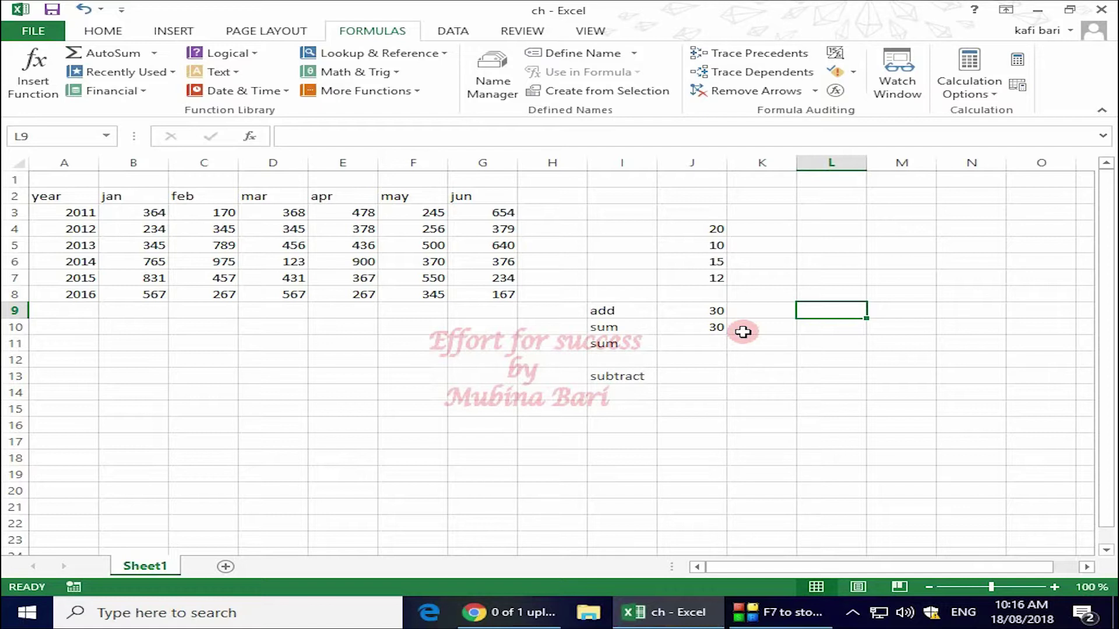
Step: Replace the 10 in J5 with 15 so J10 recalculates to 35
double_click(704, 245)
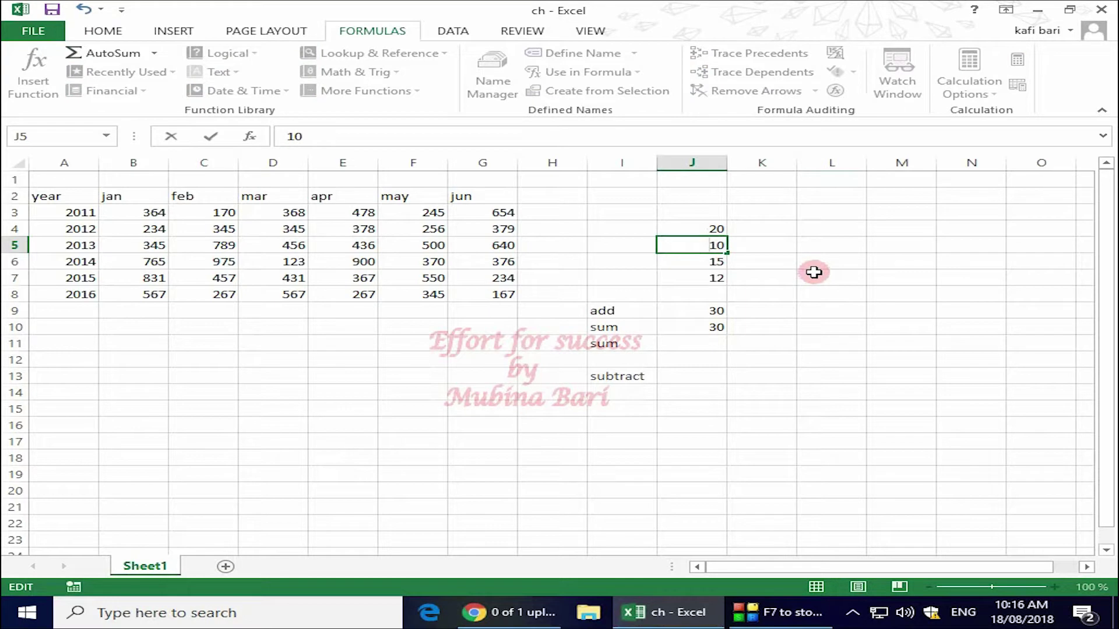
double_click(718, 245)
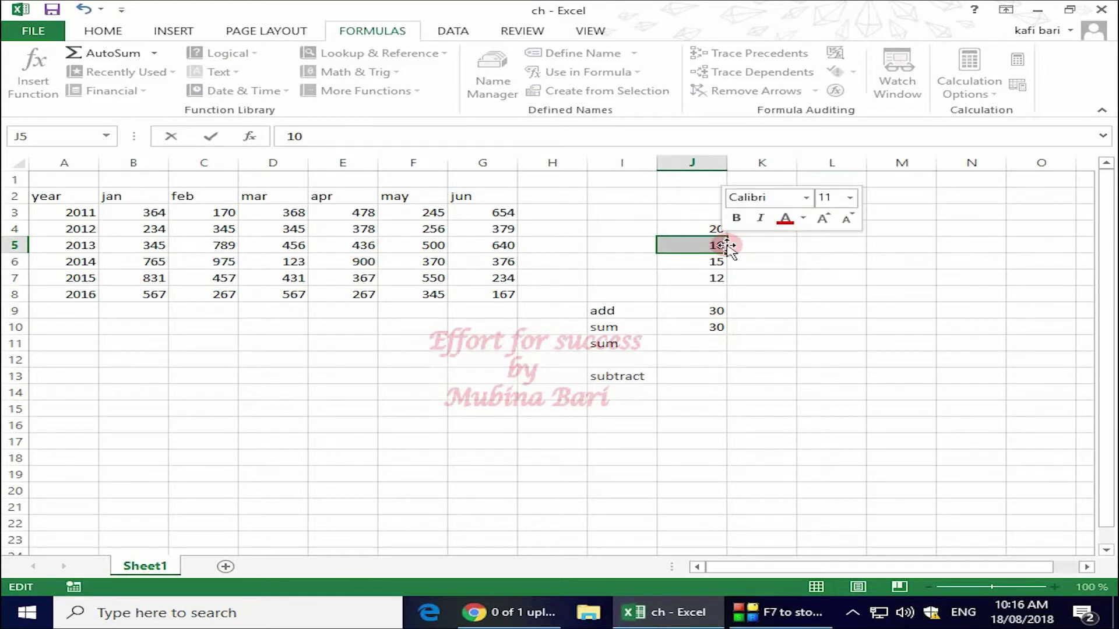
key("BackSpace")
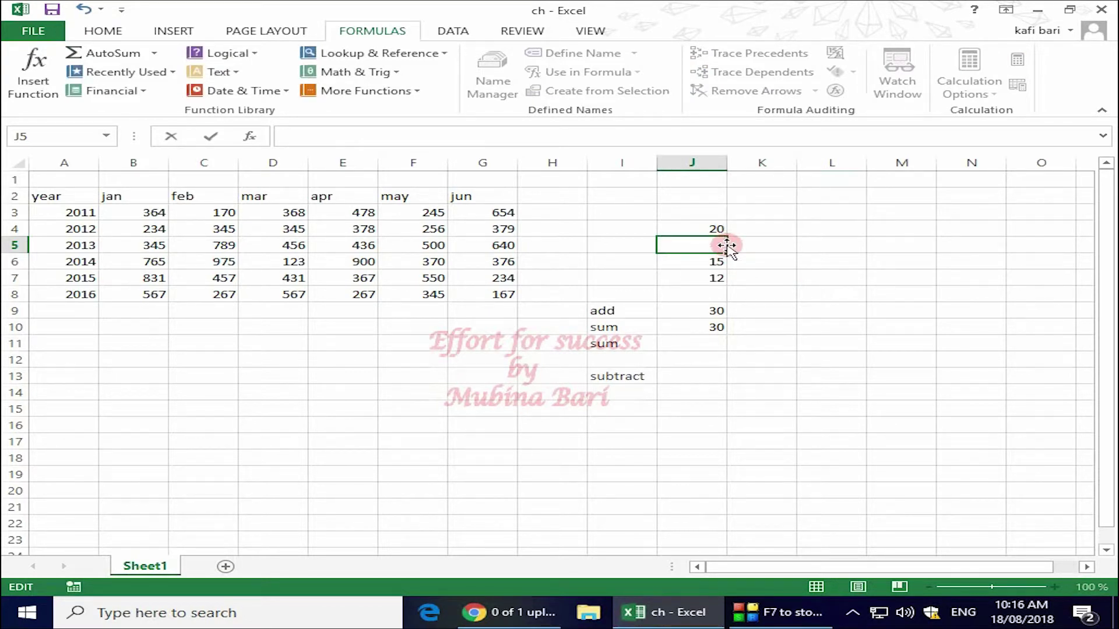
type("15")
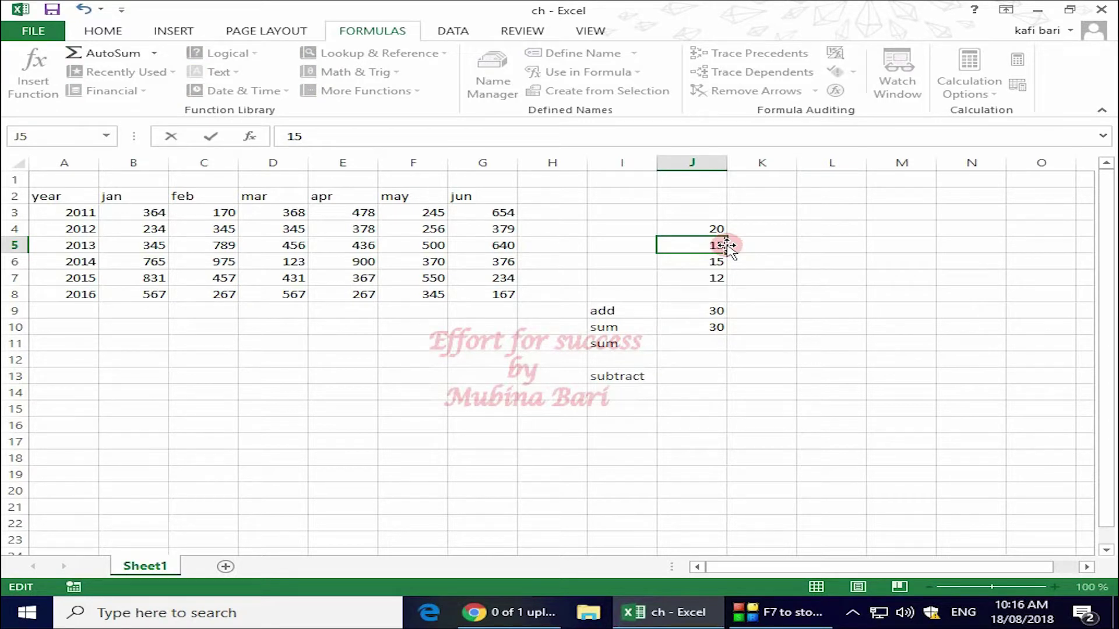
left_click(786, 288)
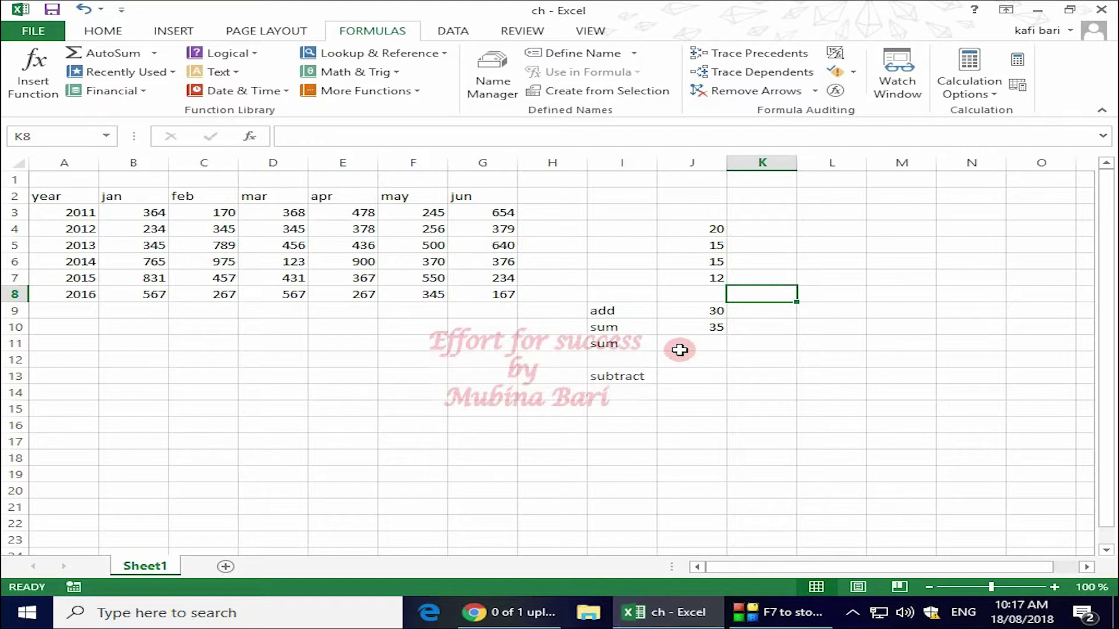
Step: Enter =sum(J4:J7) in J11 to total the four column-J values to 62
left_click(680, 347)
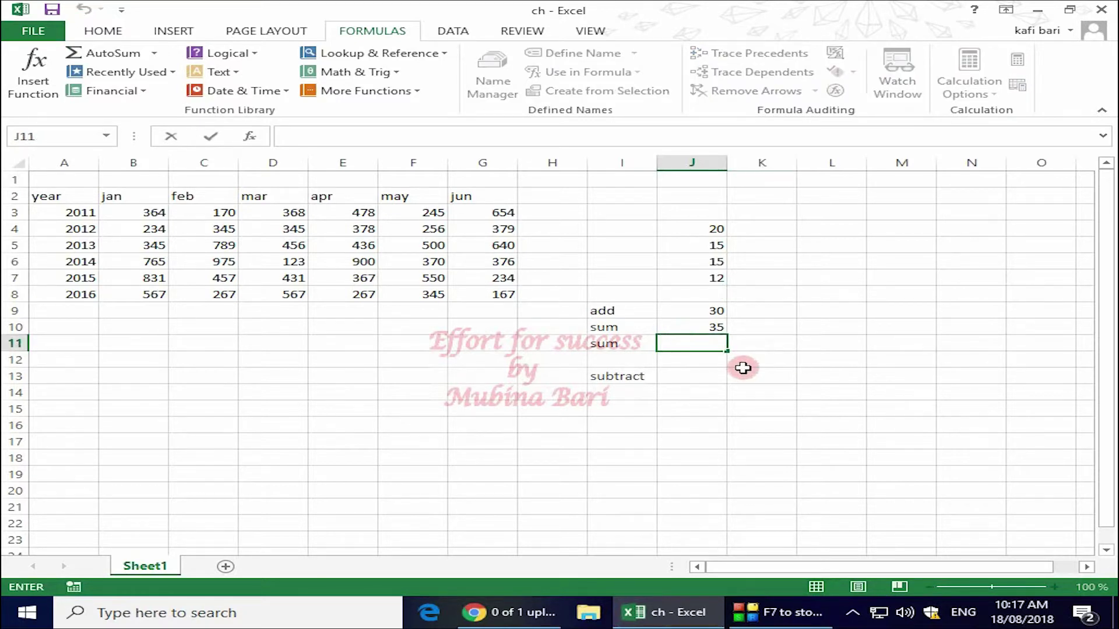
type("=")
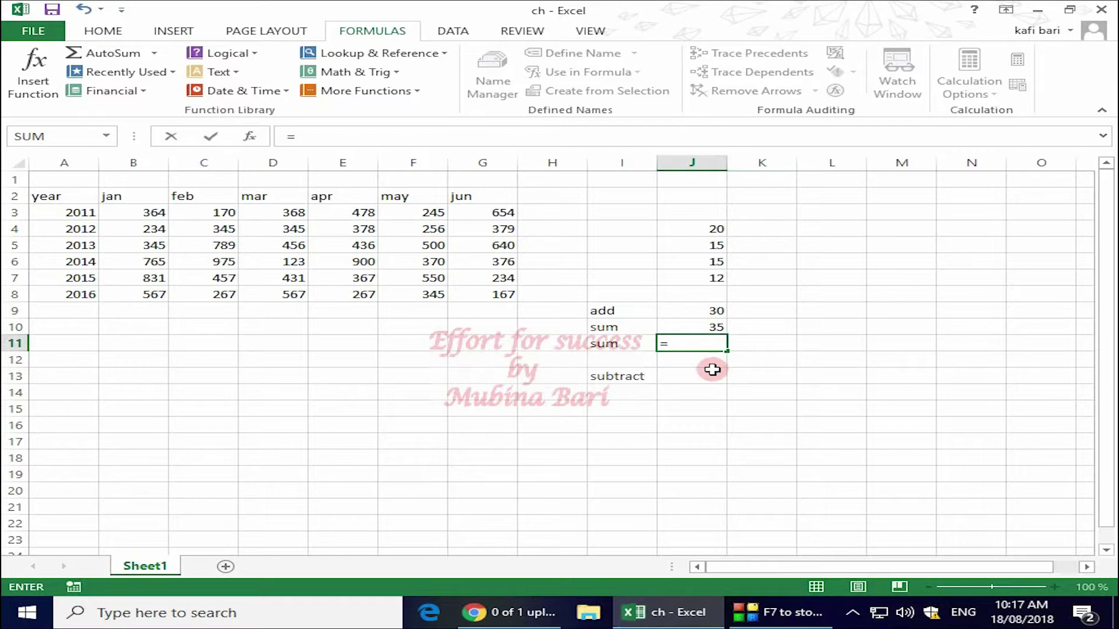
type("sum")
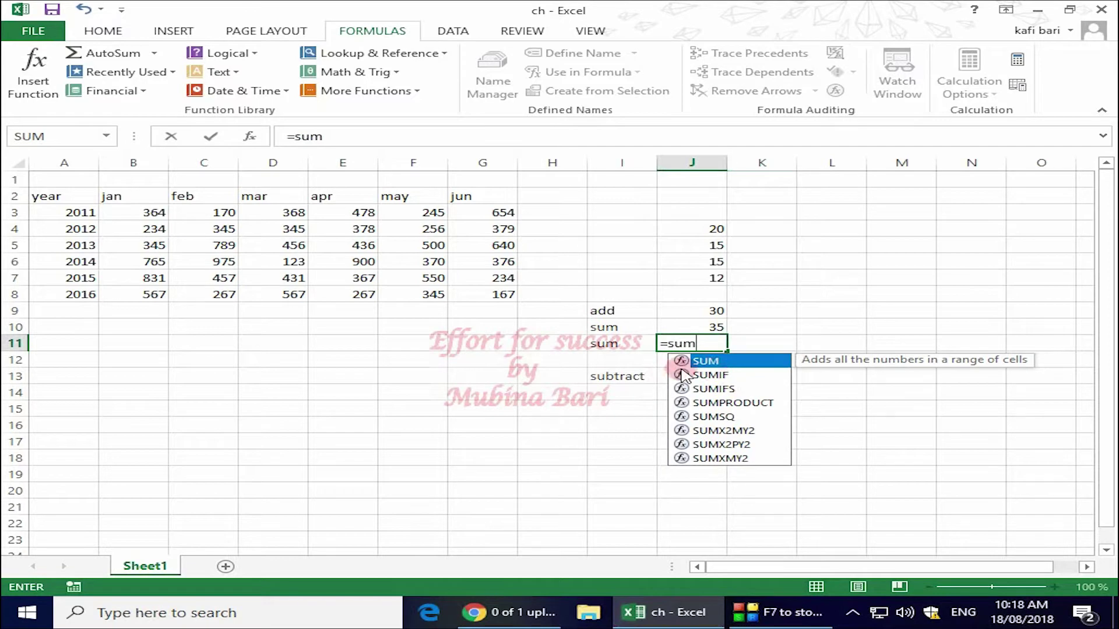
type("(")
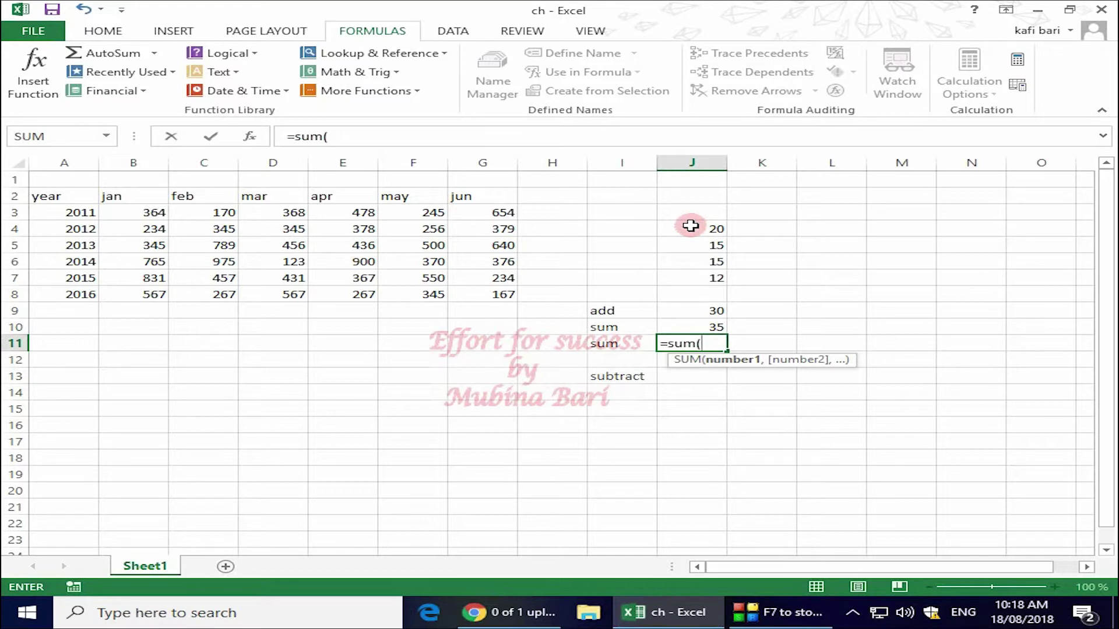
left_click_drag(691, 225, 687, 281)
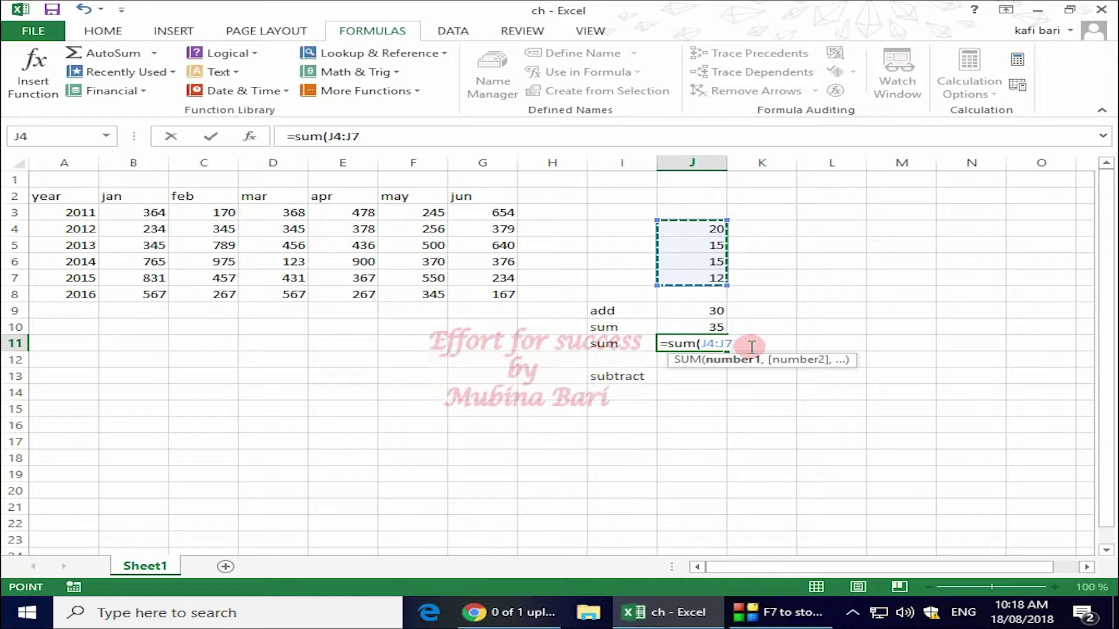
type(")")
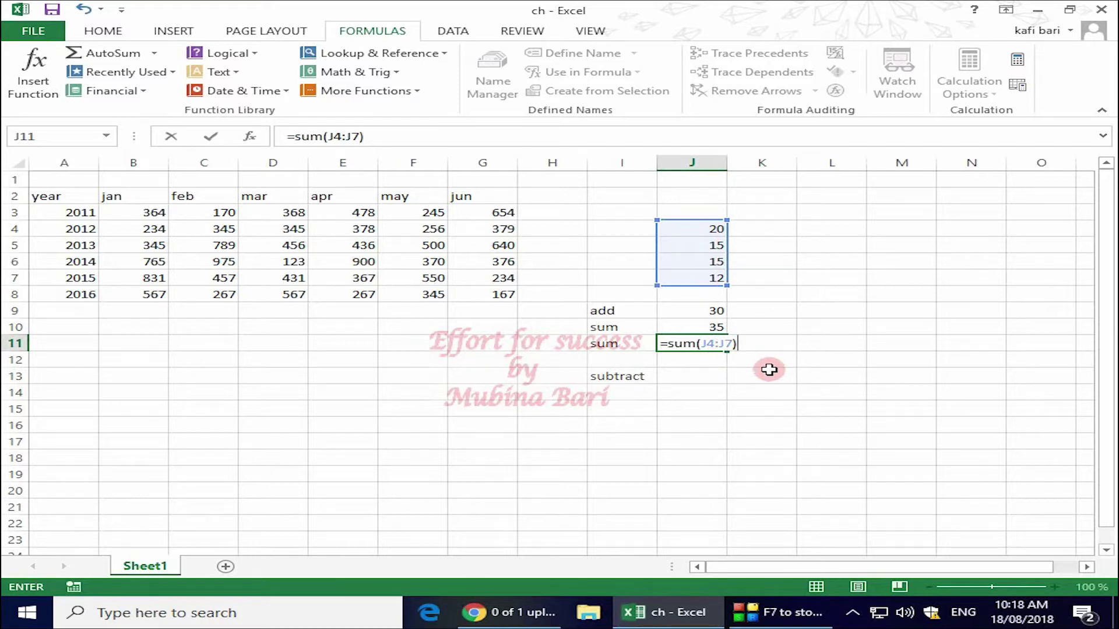
key("Return")
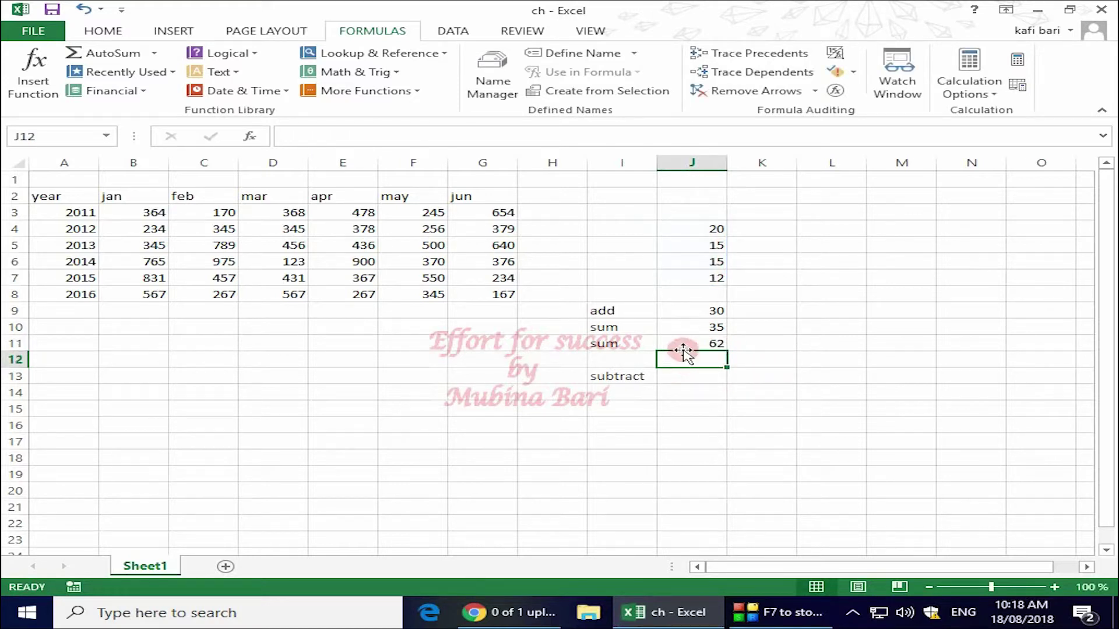
left_click_drag(592, 310, 709, 344)
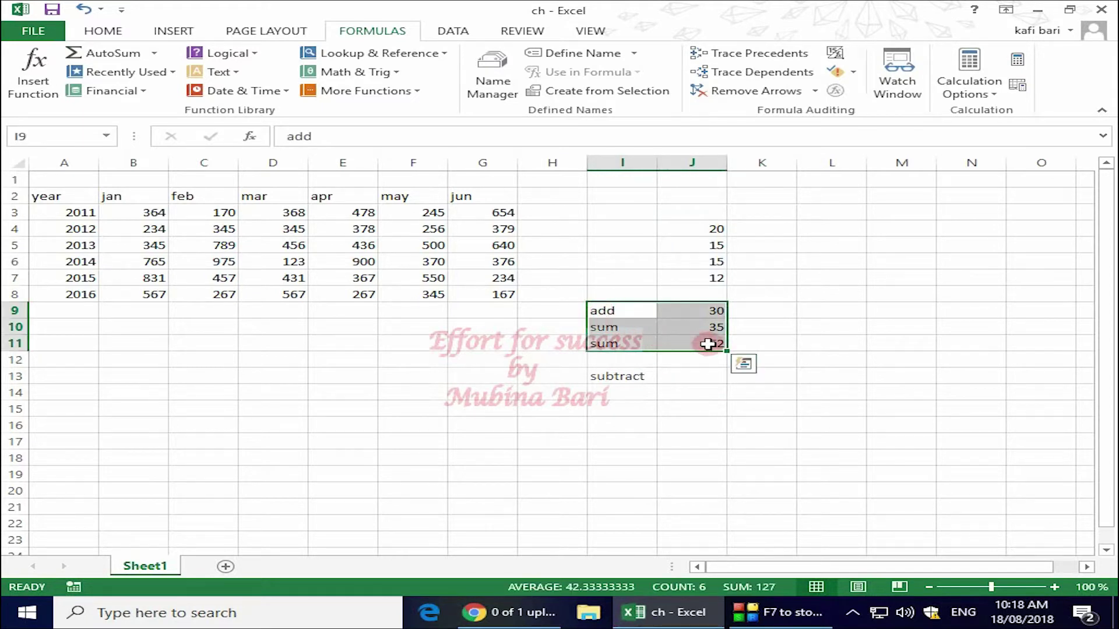
Step: Delete the add and sum labels and formulas from the selected I9:J11 range
key("Delete")
left_click(895, 289)
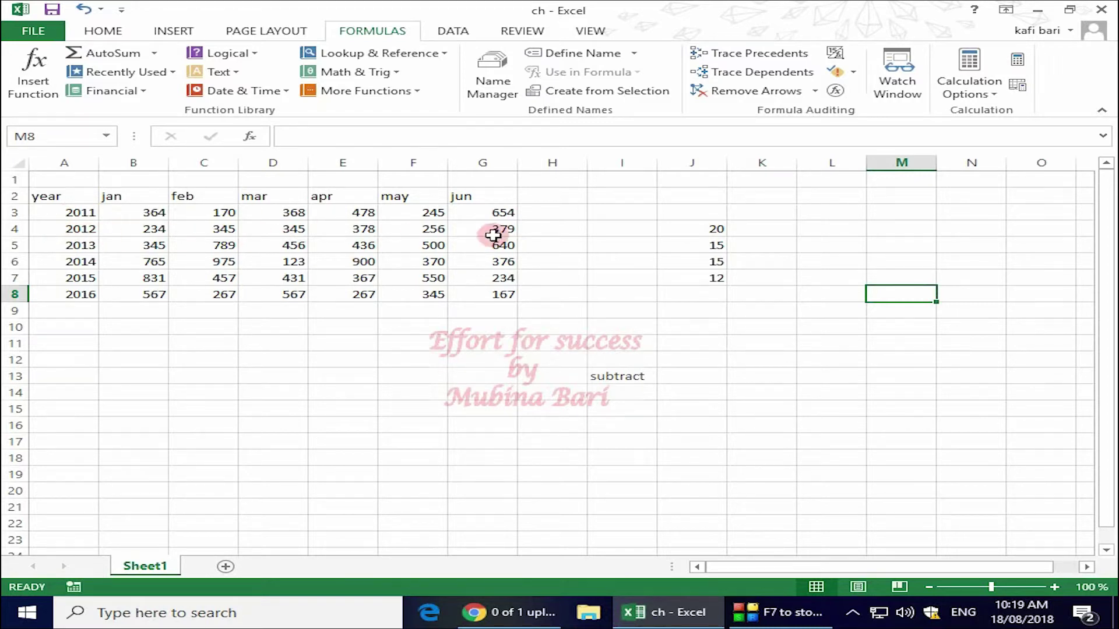
Step: Enter =SUM(B3:G3) in H3 and fill it down to H8 for each year's total
left_click(566, 212)
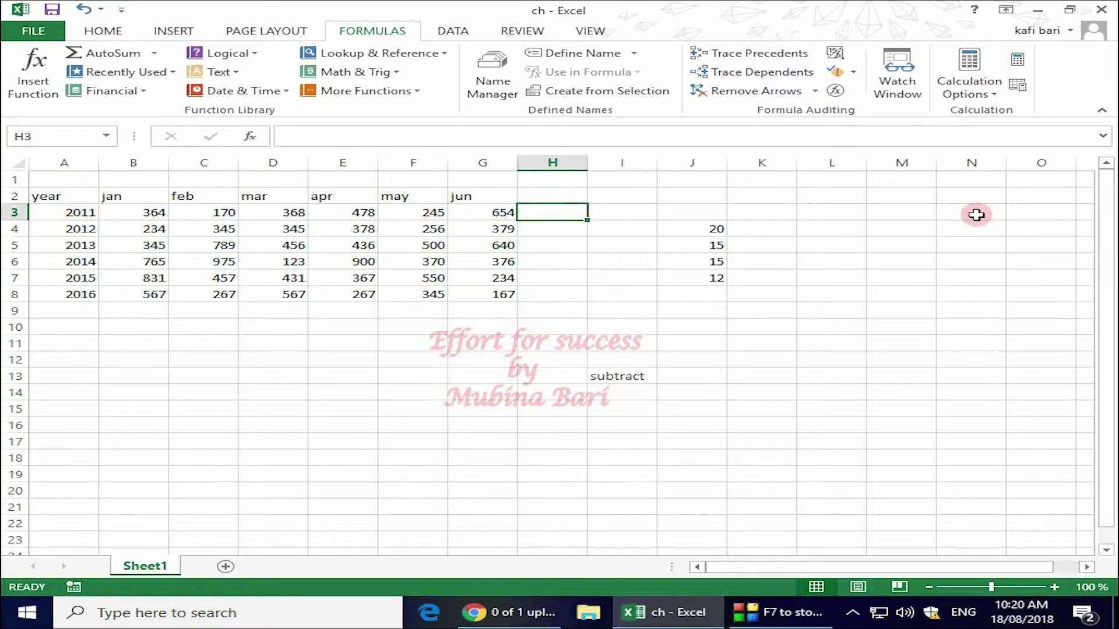
type("=s")
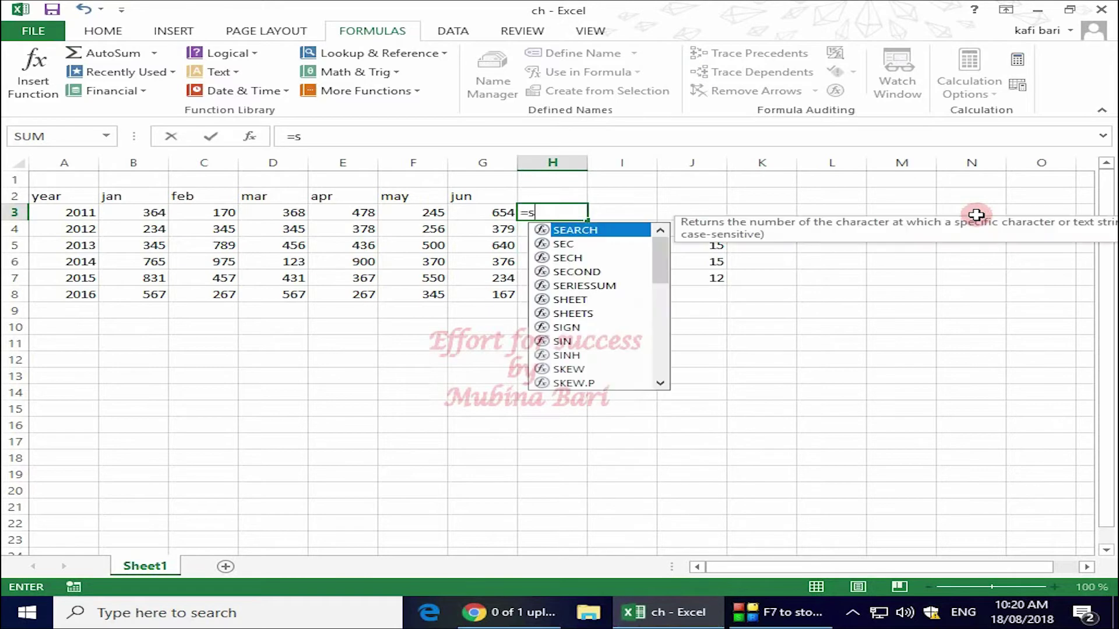
type("u")
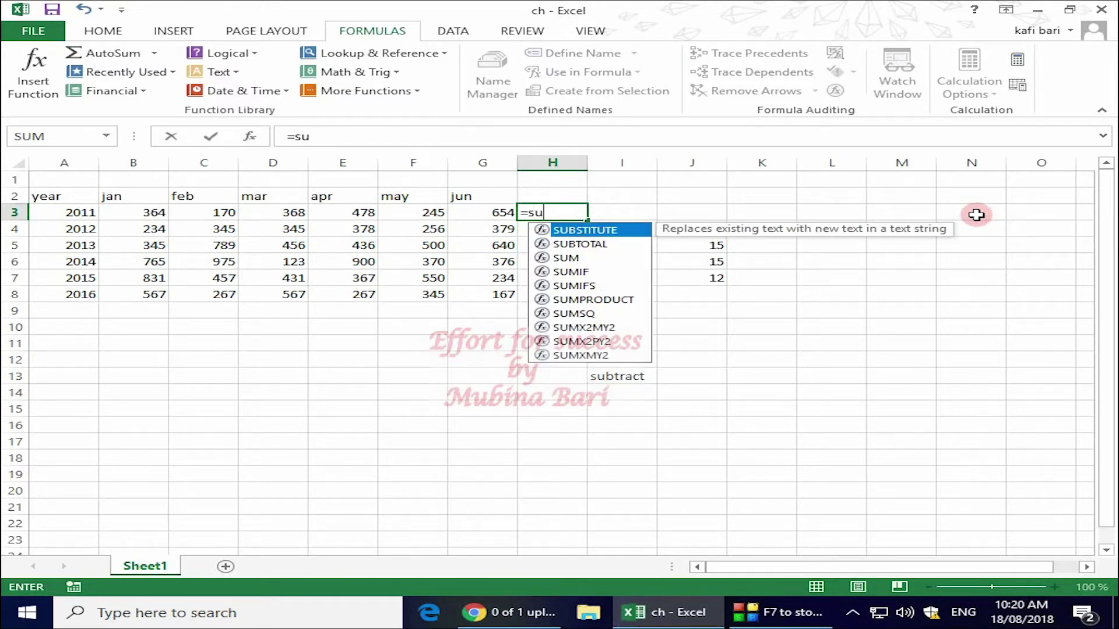
type("m")
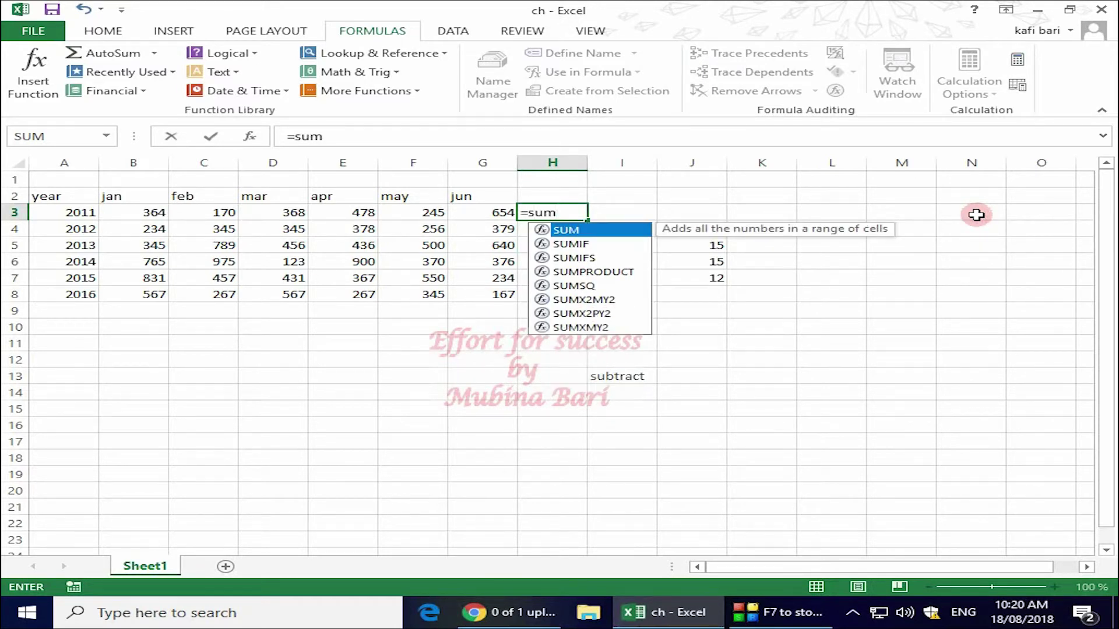
type("(")
left_click_drag(134, 212, 462, 209)
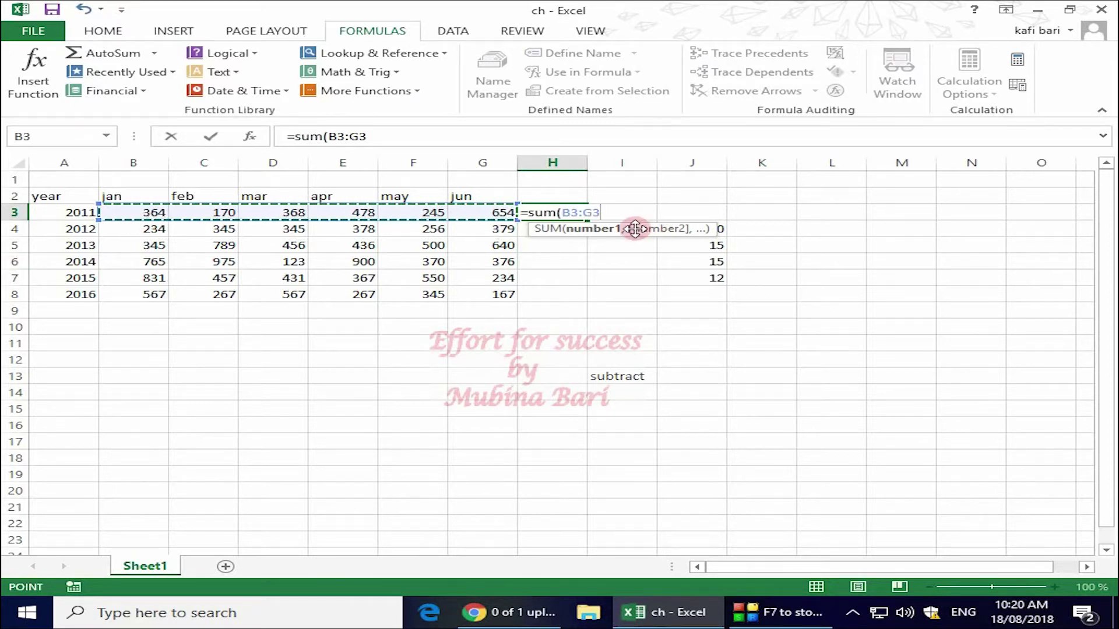
type(")")
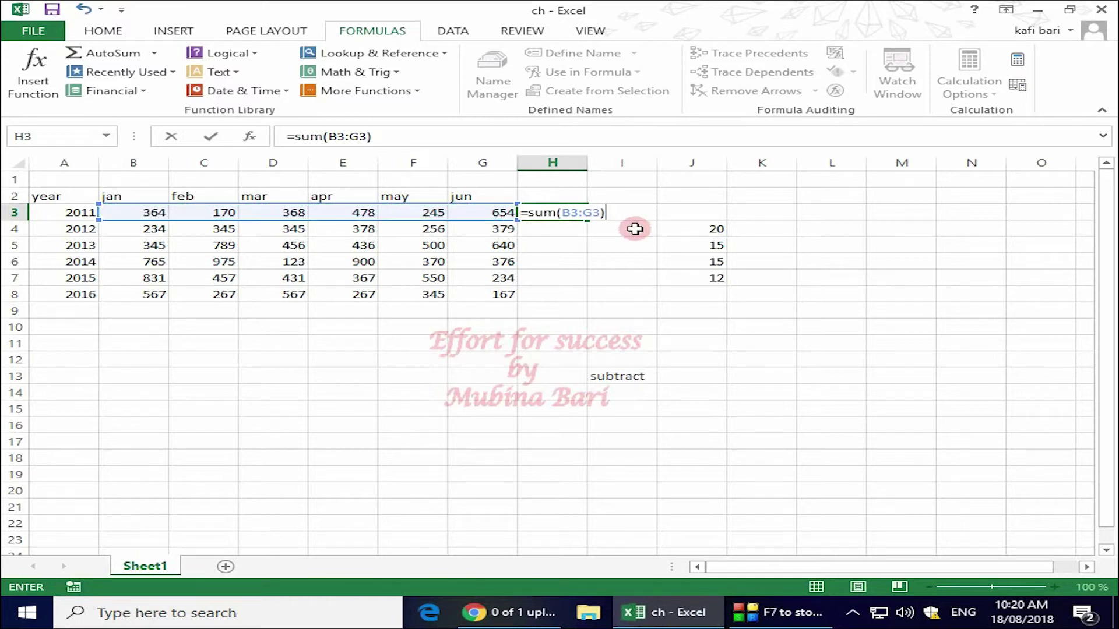
key("Return")
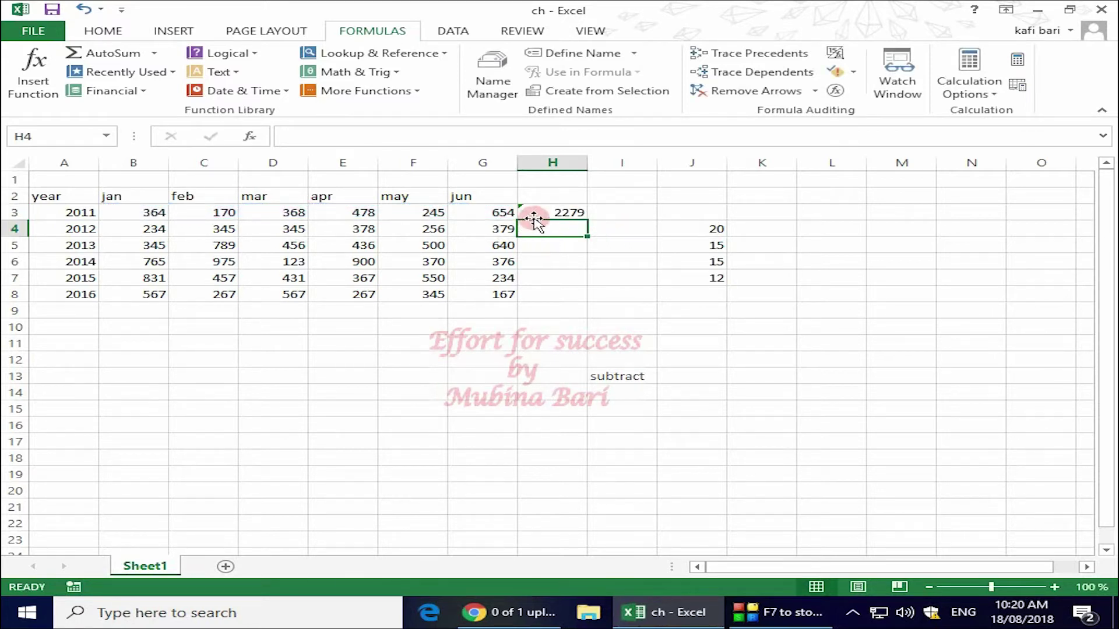
left_click(539, 213)
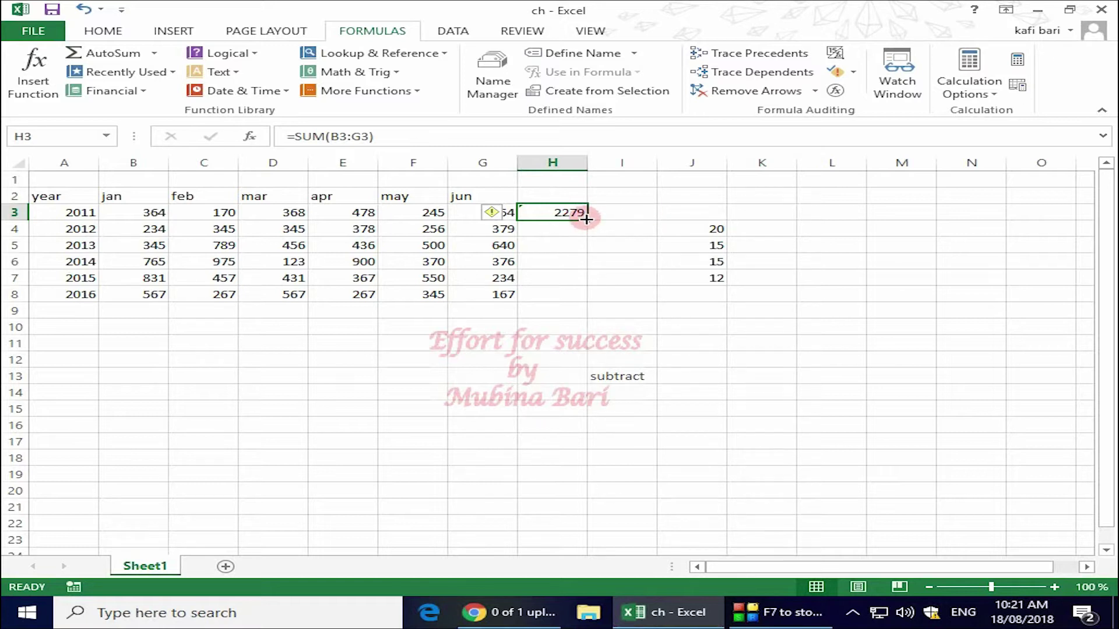
left_click_drag(587, 220, 594, 297)
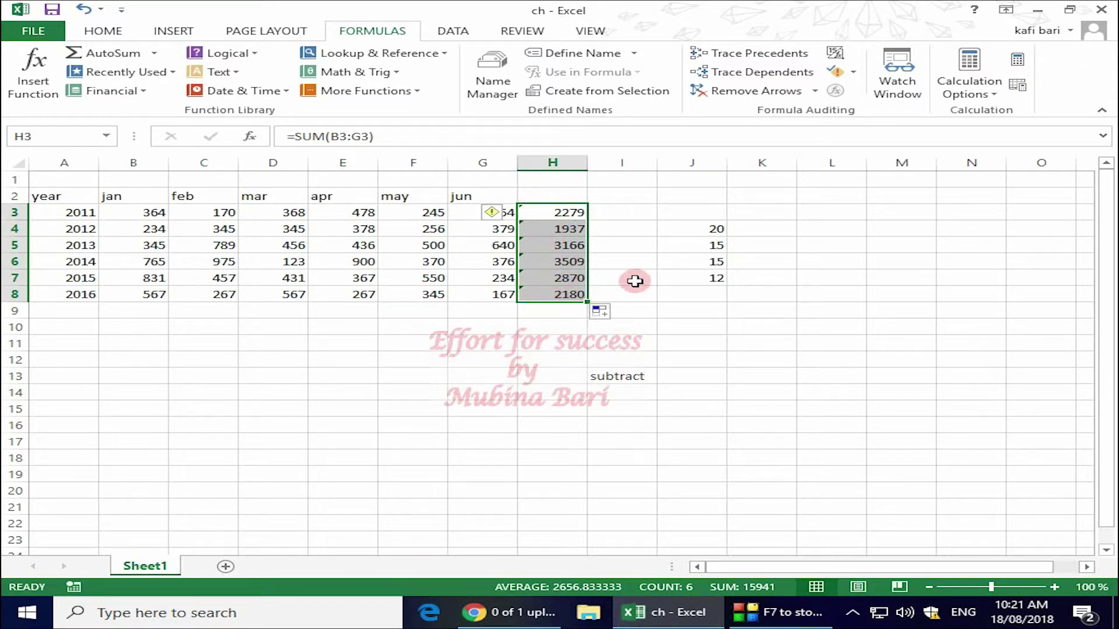
left_click(740, 362)
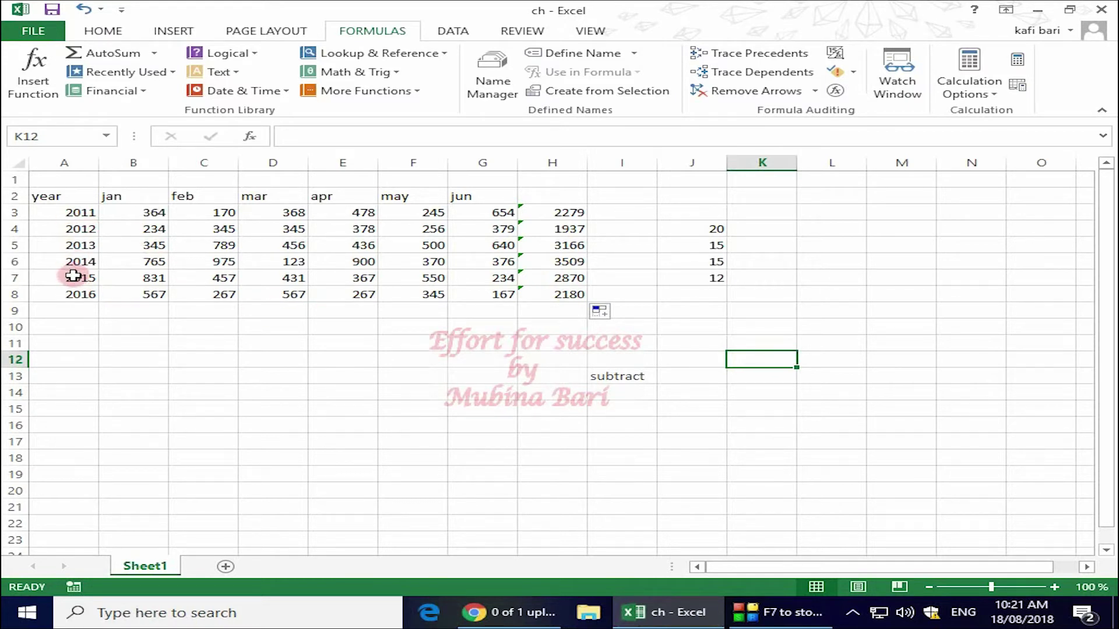
Step: Enter =sum(B3:G3,B8:G8) in B12, adding the 2011 and 2016 rows to 4459
left_click(134, 390)
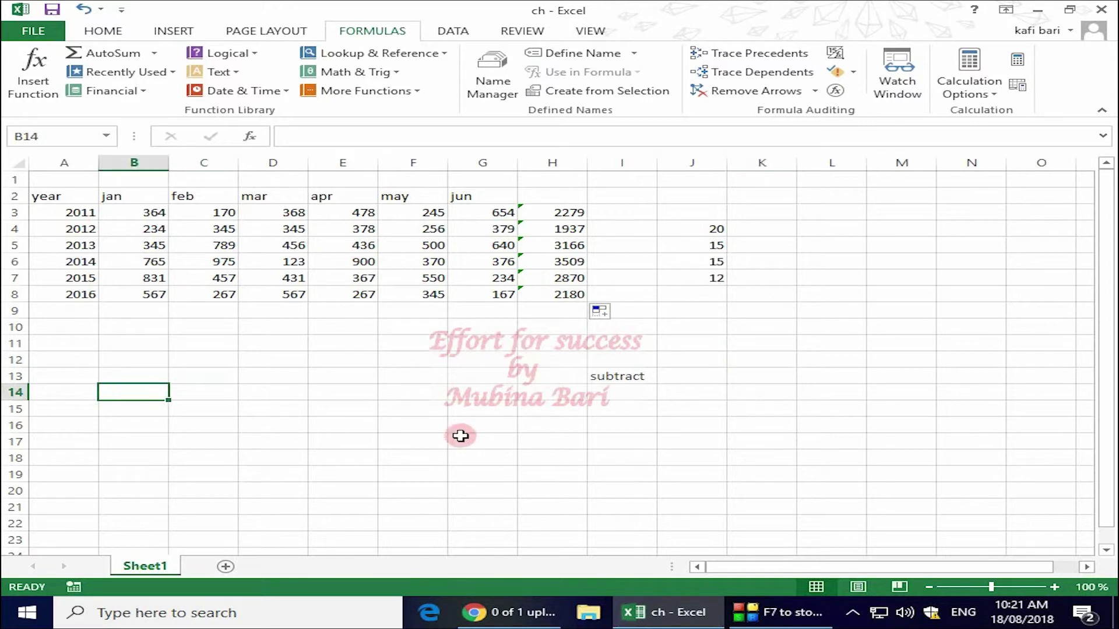
type("=")
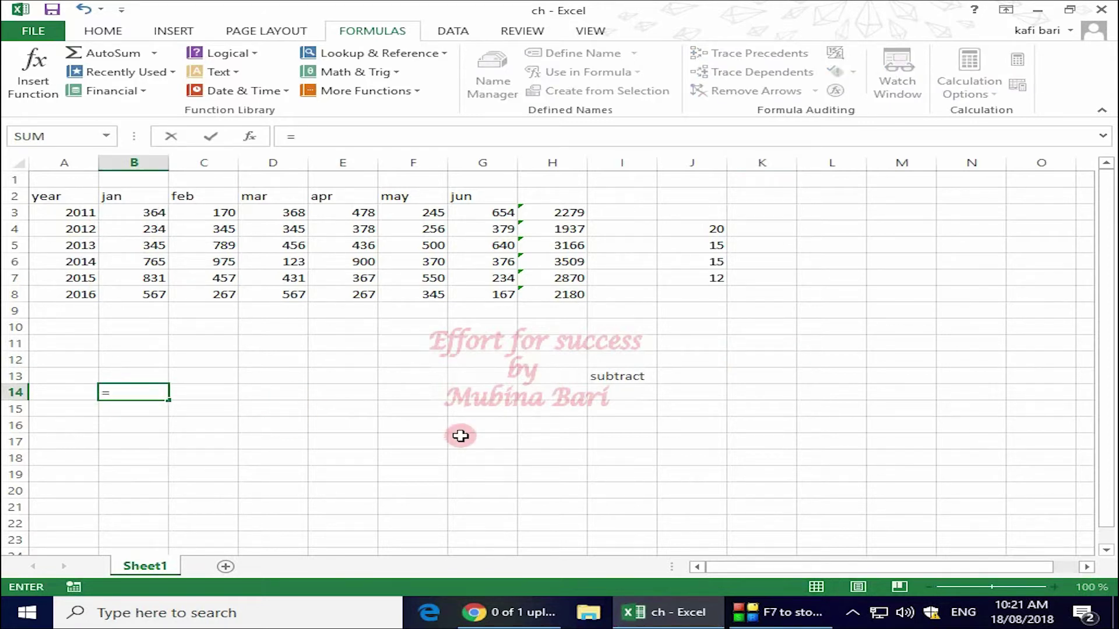
type("sum")
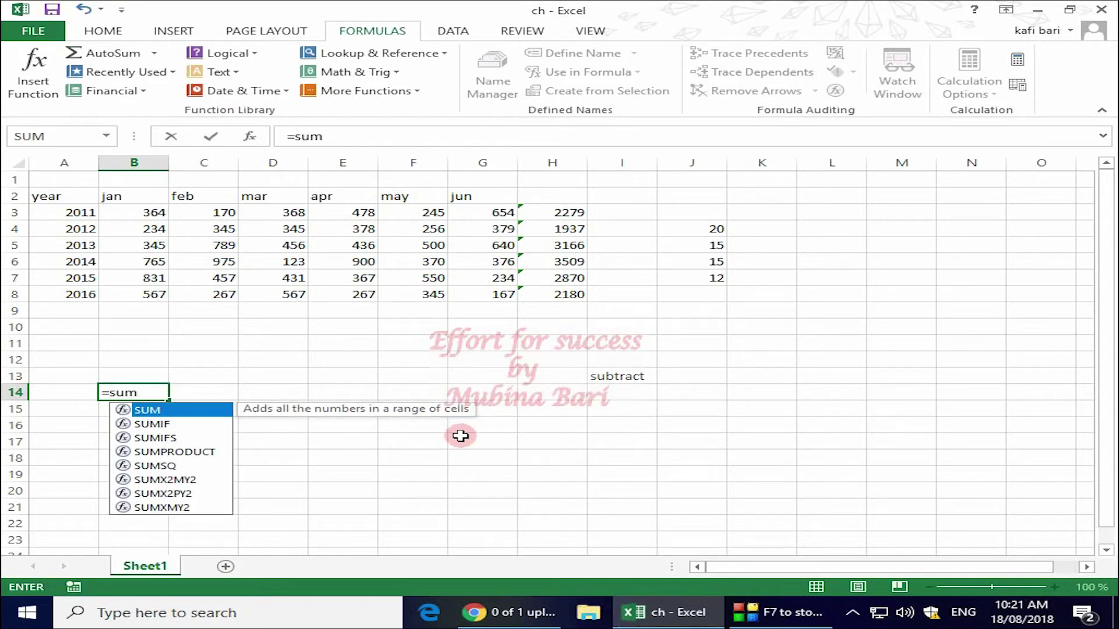
type("(")
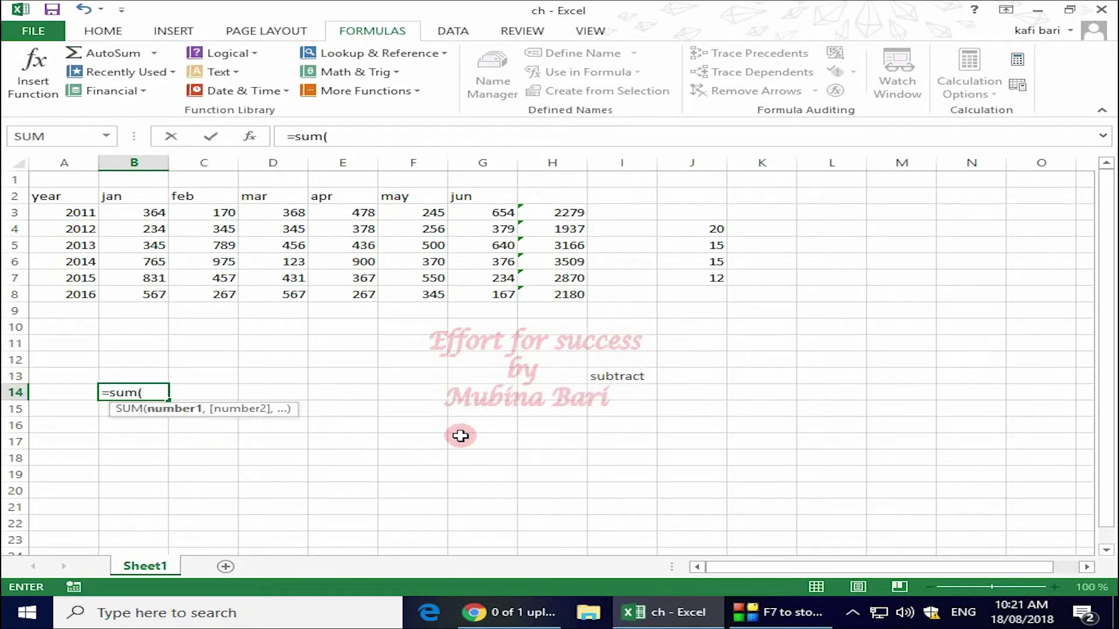
left_click_drag(147, 209, 418, 220)
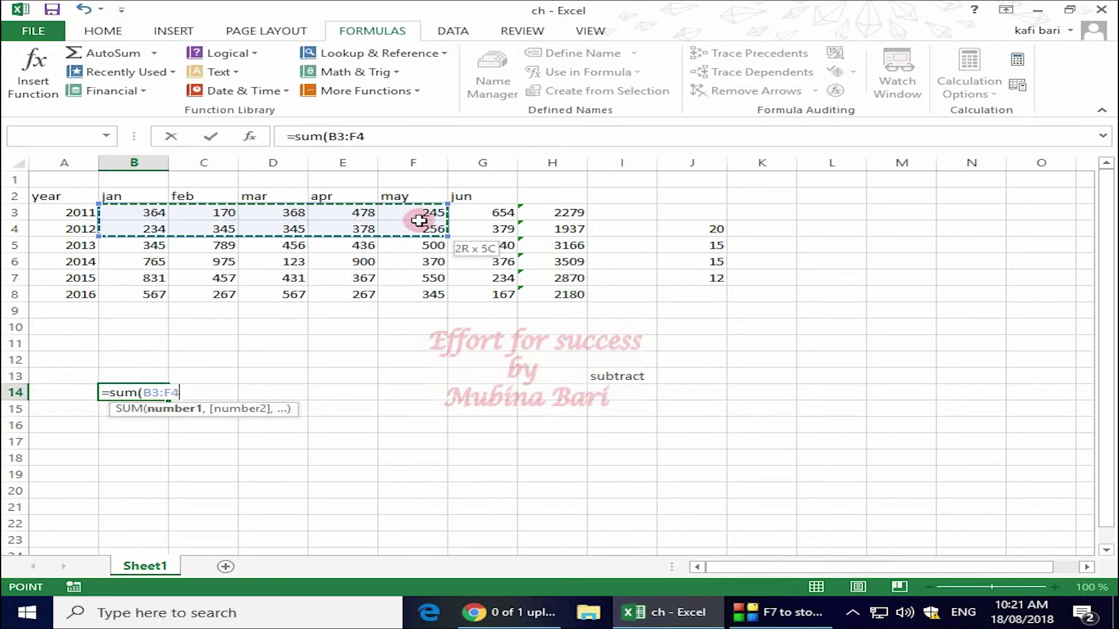
left_click_drag(418, 220, 422, 214)
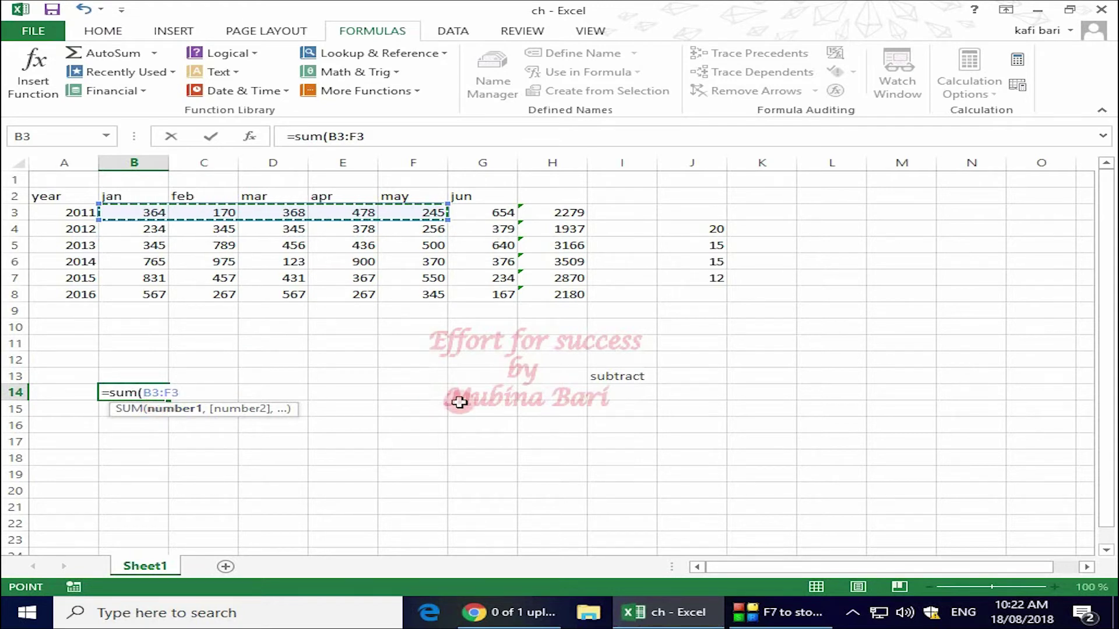
type(",")
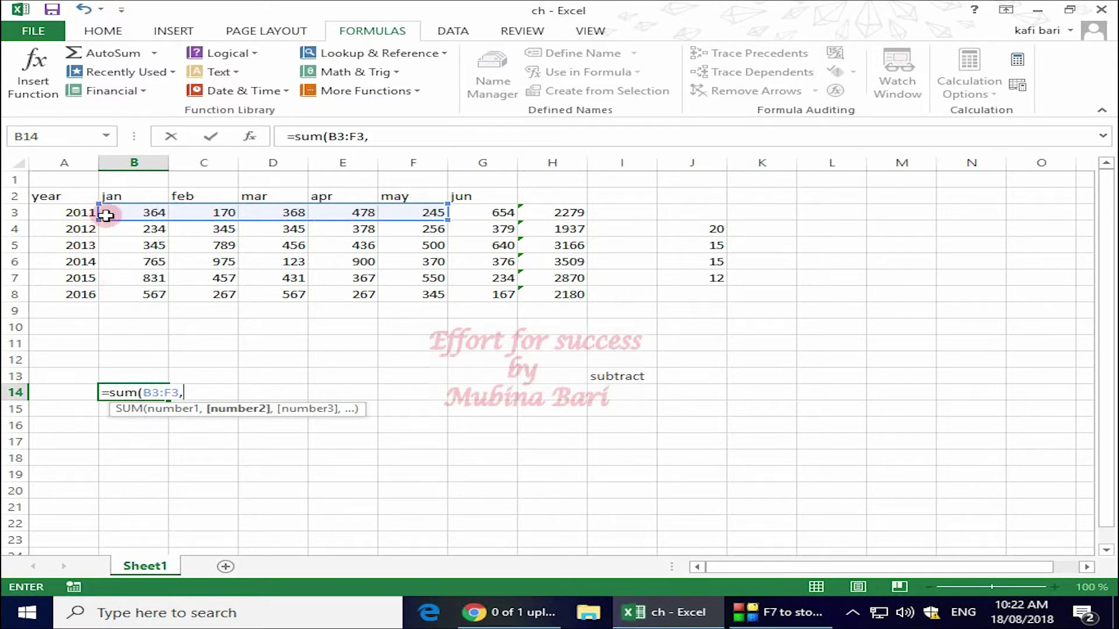
left_click(111, 290)
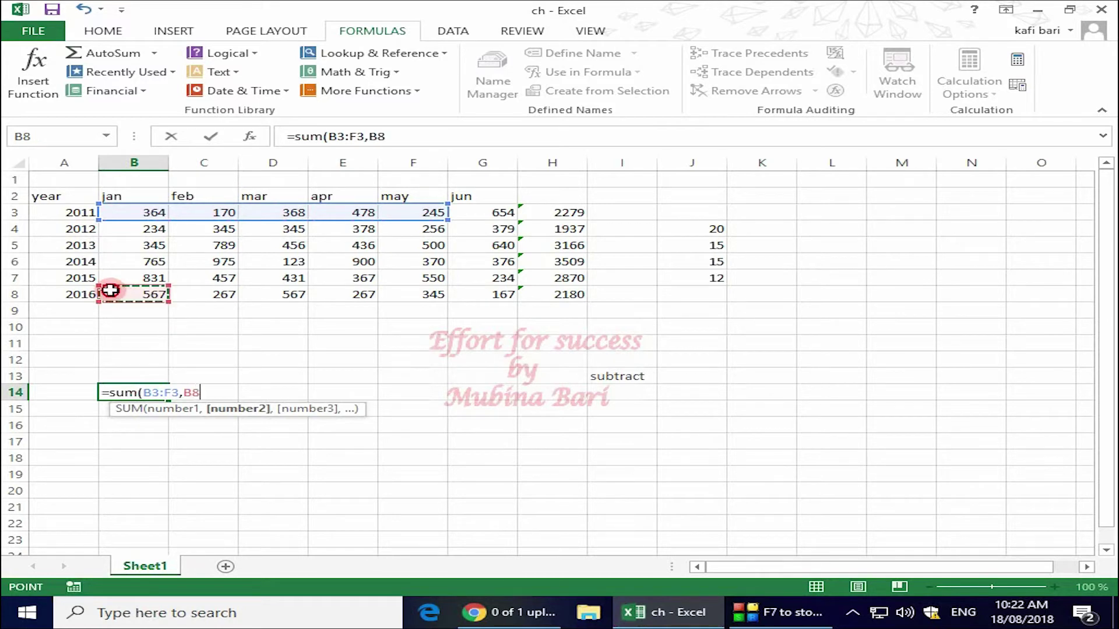
left_click_drag(111, 289, 466, 289)
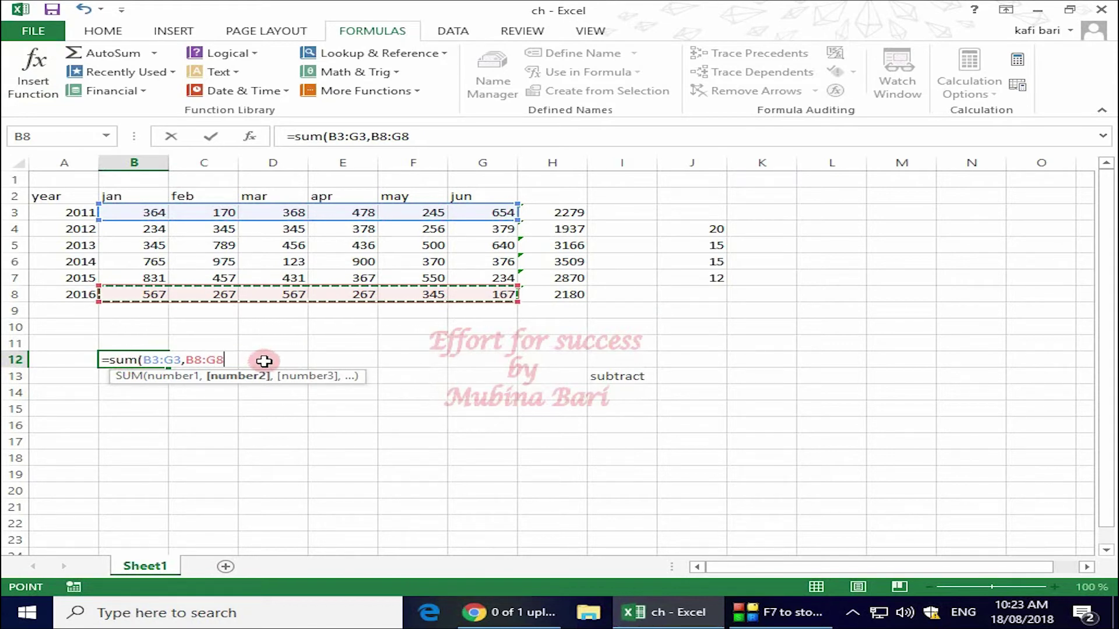
type(")")
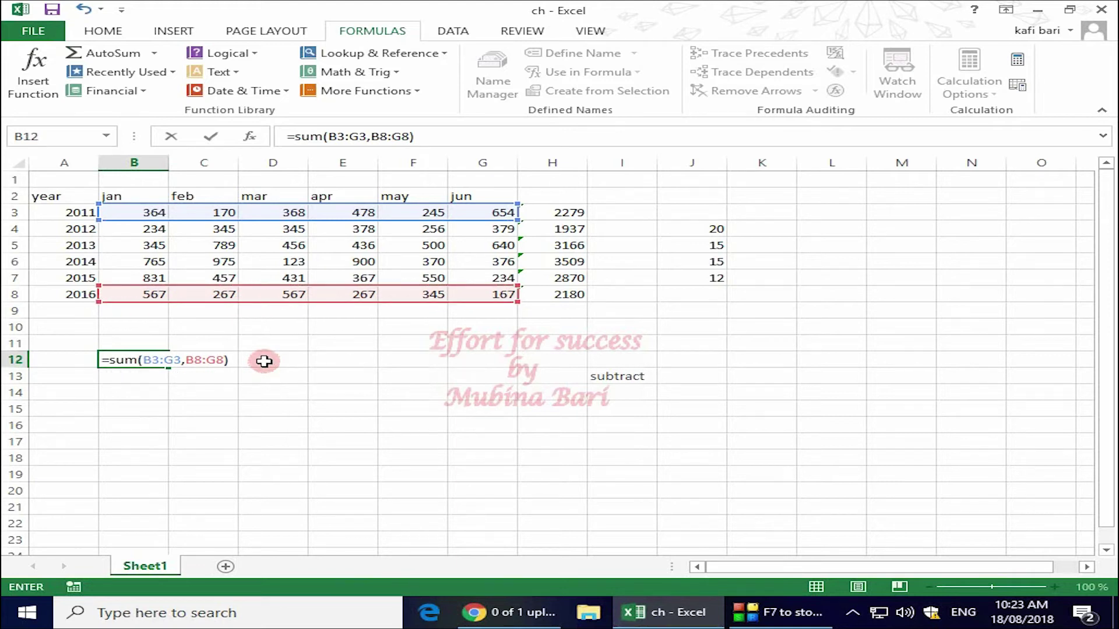
key("Return")
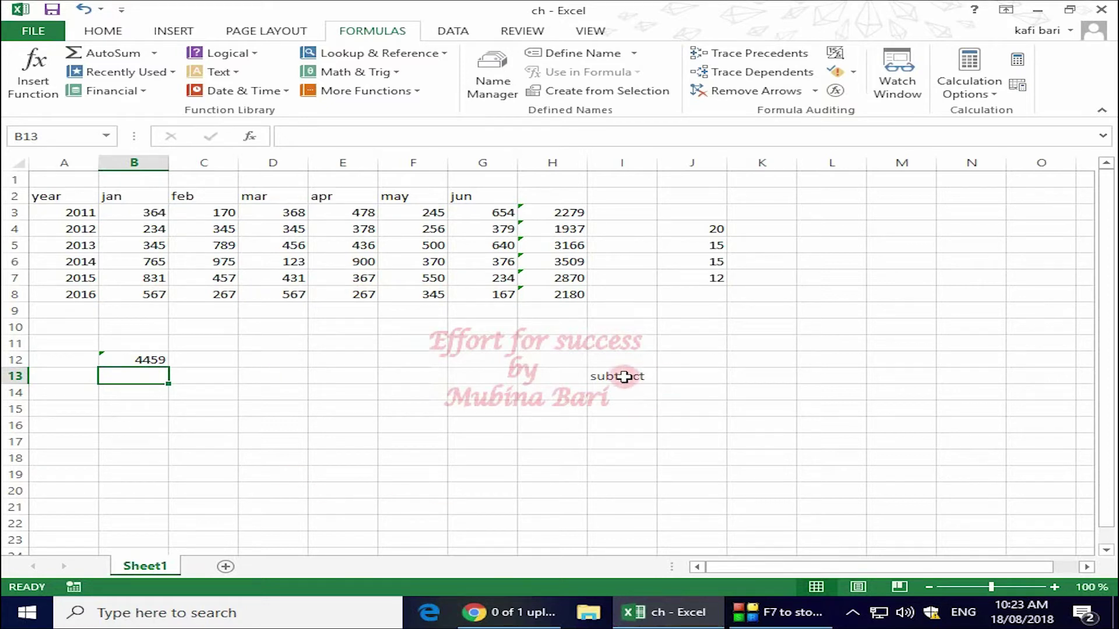
Step: Enter =(20-15) in J13 beside the subtract label, returning 5
left_click(703, 380)
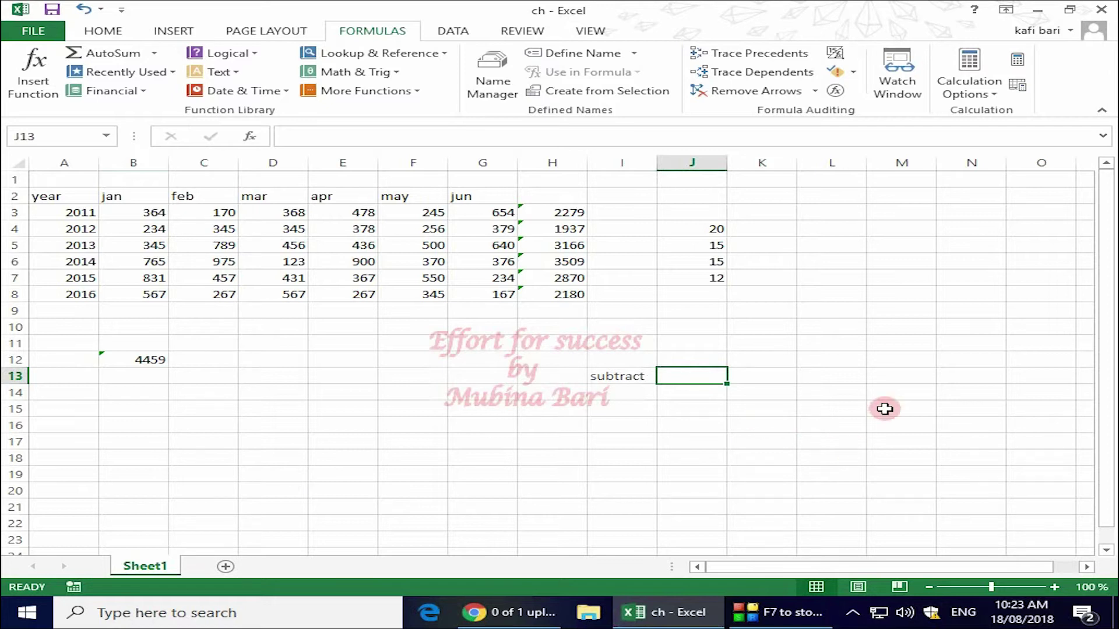
type("=")
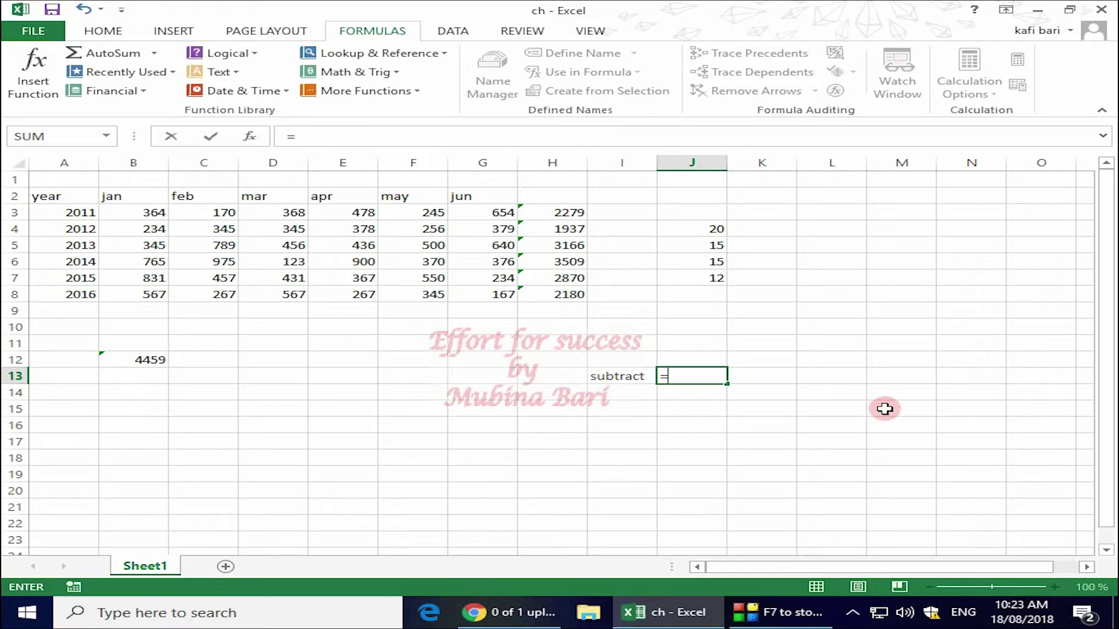
type("(")
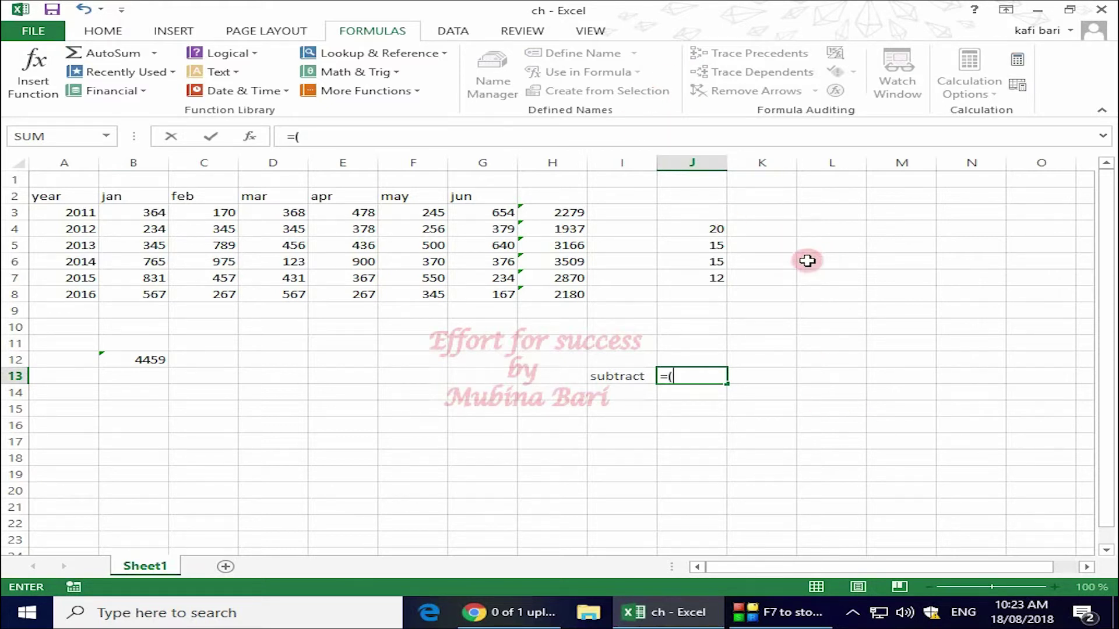
type("20-")
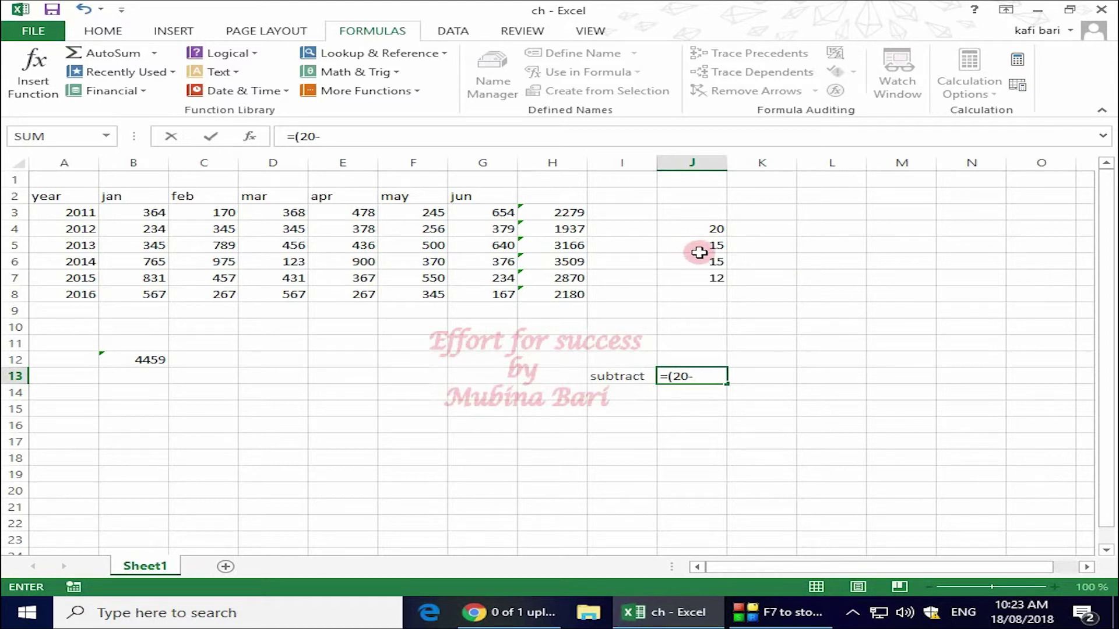
type("1")
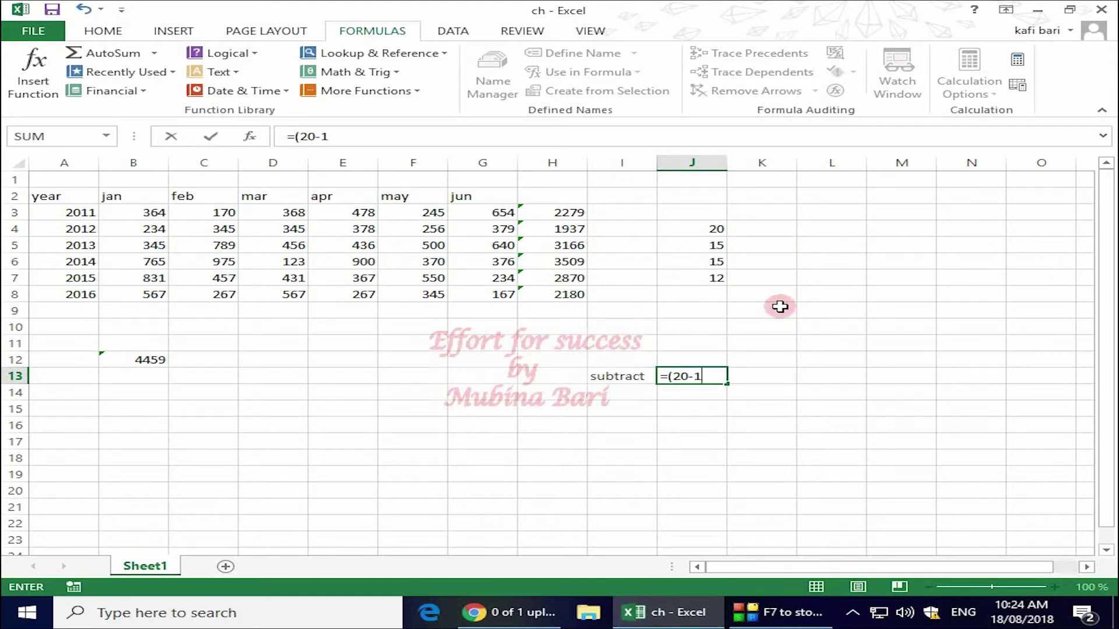
type("5")
type(")")
key("Return")
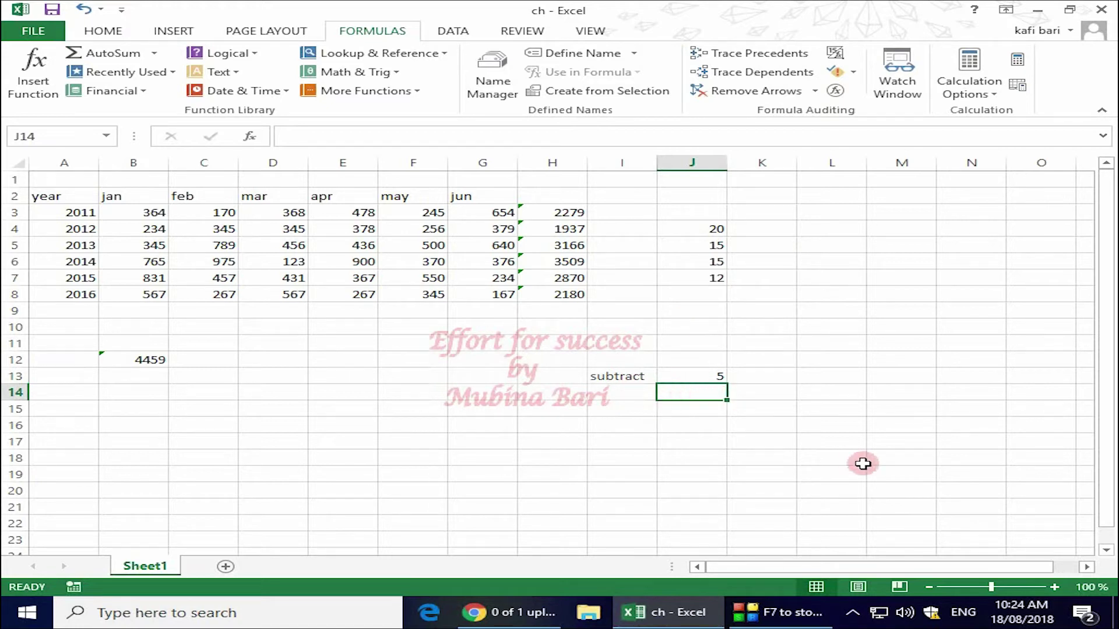
Step: Enter =(J4-J5) in J14 so it subtracts J5 from J4, giving 5
type("=")
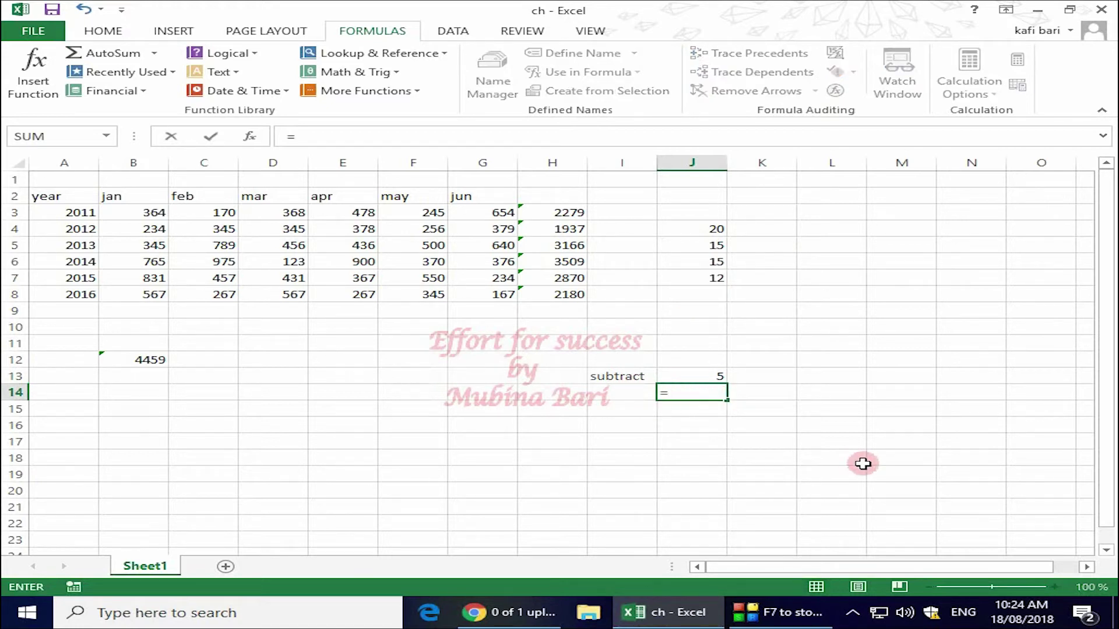
key("BackSpace")
type("=")
type("(")
left_click(696, 227)
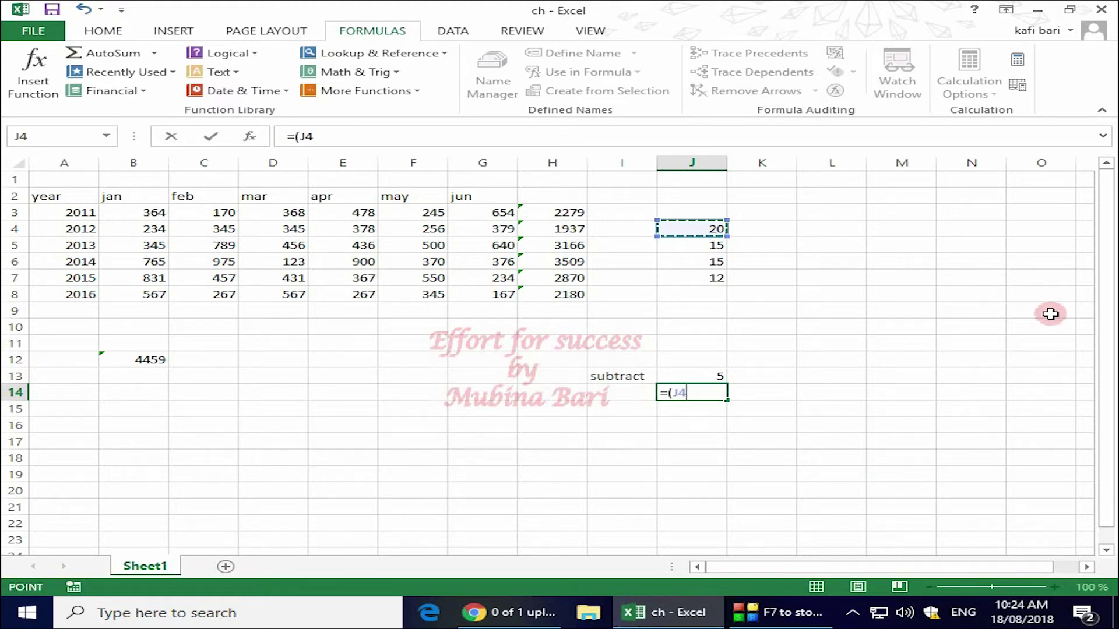
type("-")
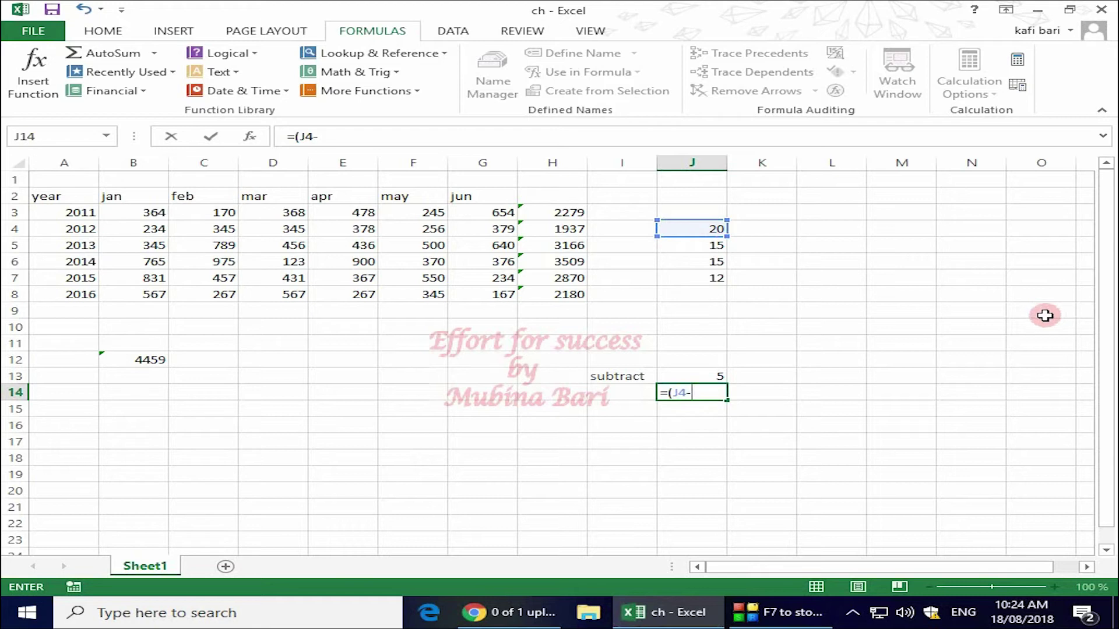
left_click(686, 248)
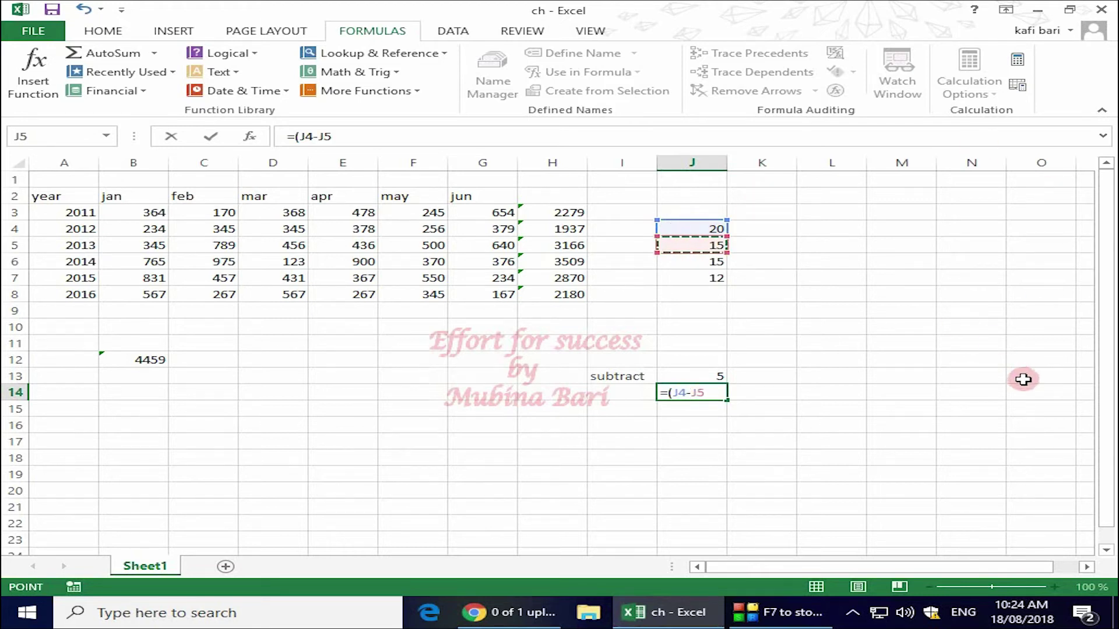
type(")")
key("Return")
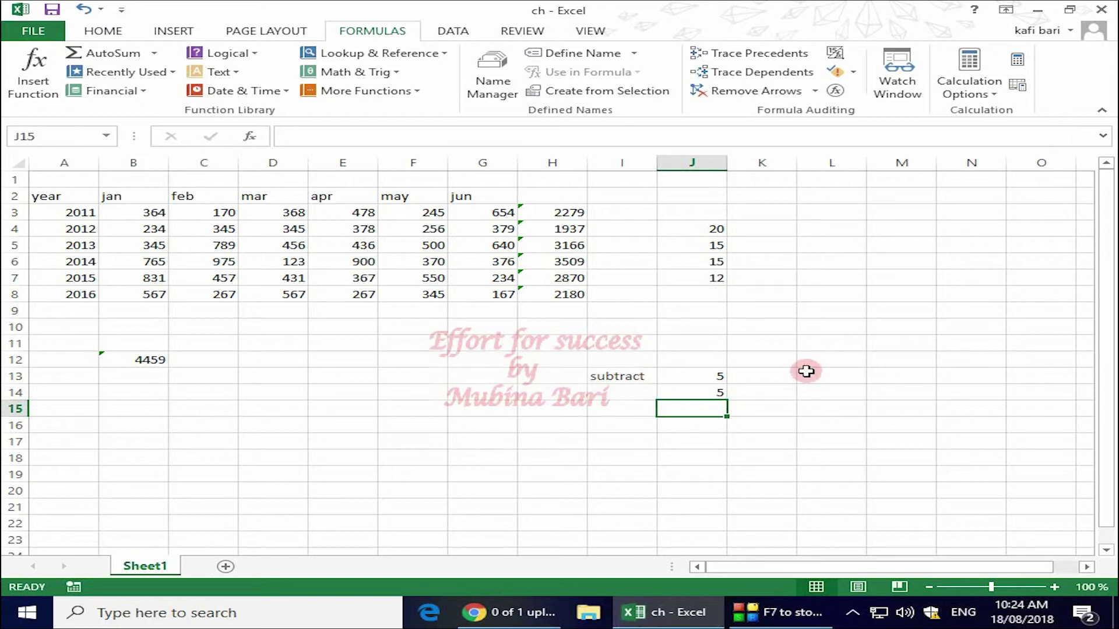
left_click(694, 231)
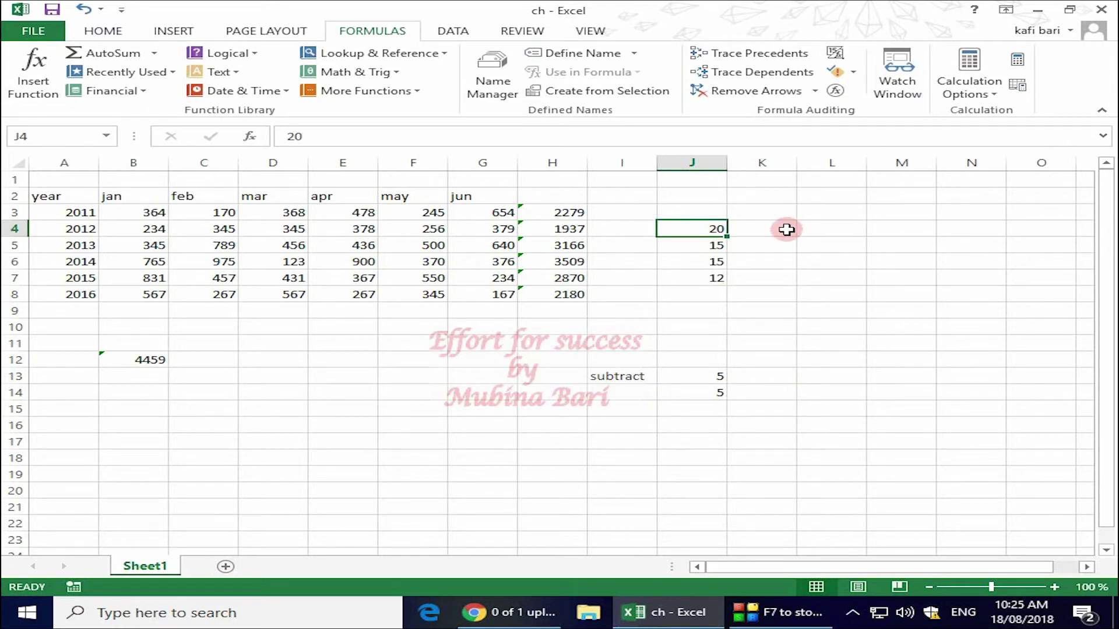
Step: Replace the 20 in J4 with 35 so J14 recalculates to 20
key("BackSpace")
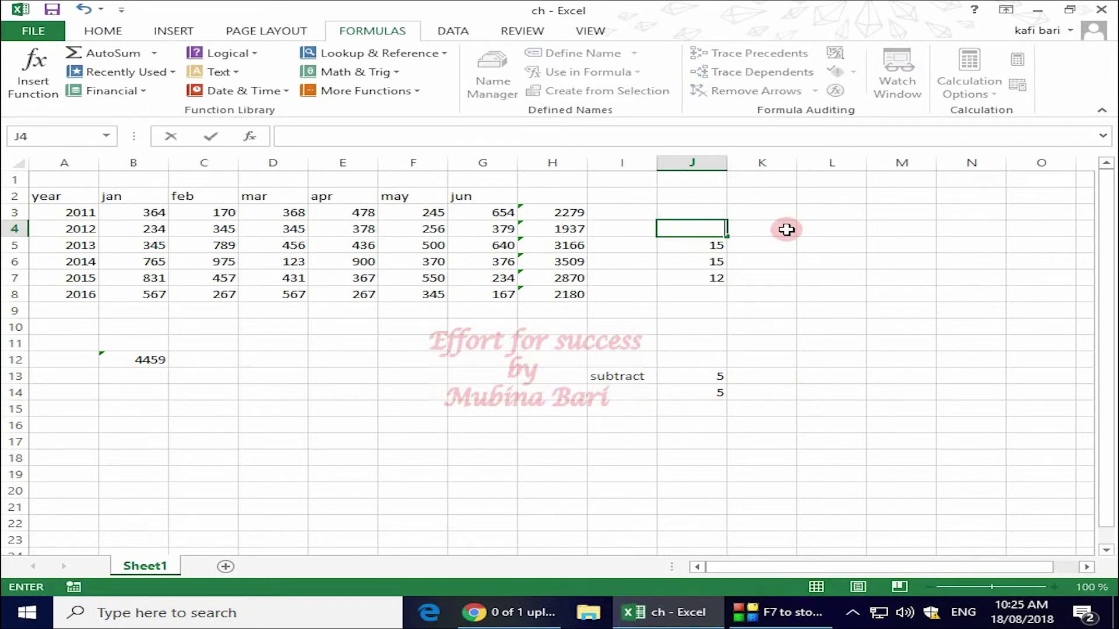
type("35")
left_click(786, 230)
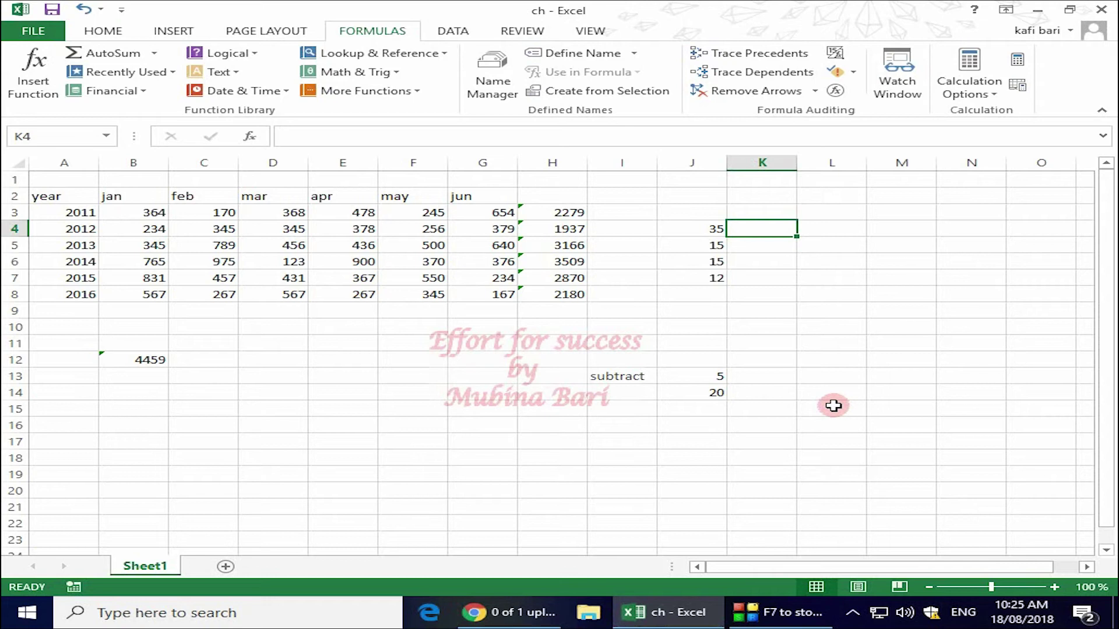
Step: Insert a blank sheet column at F, pushing may, jun, totals and subtract figures right
left_click(428, 214)
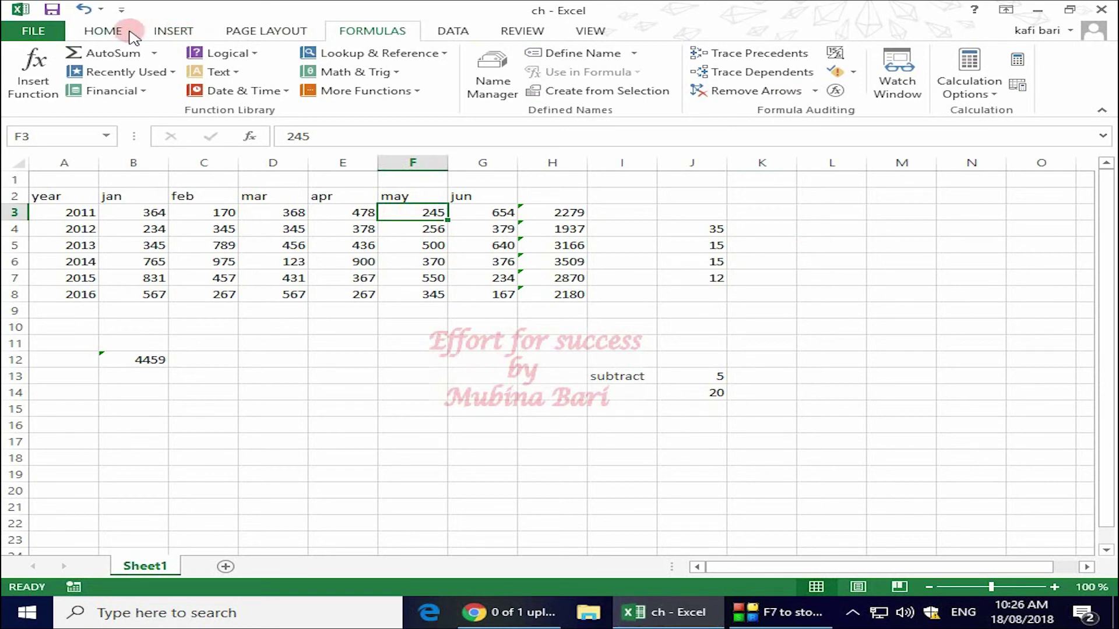
left_click(102, 31)
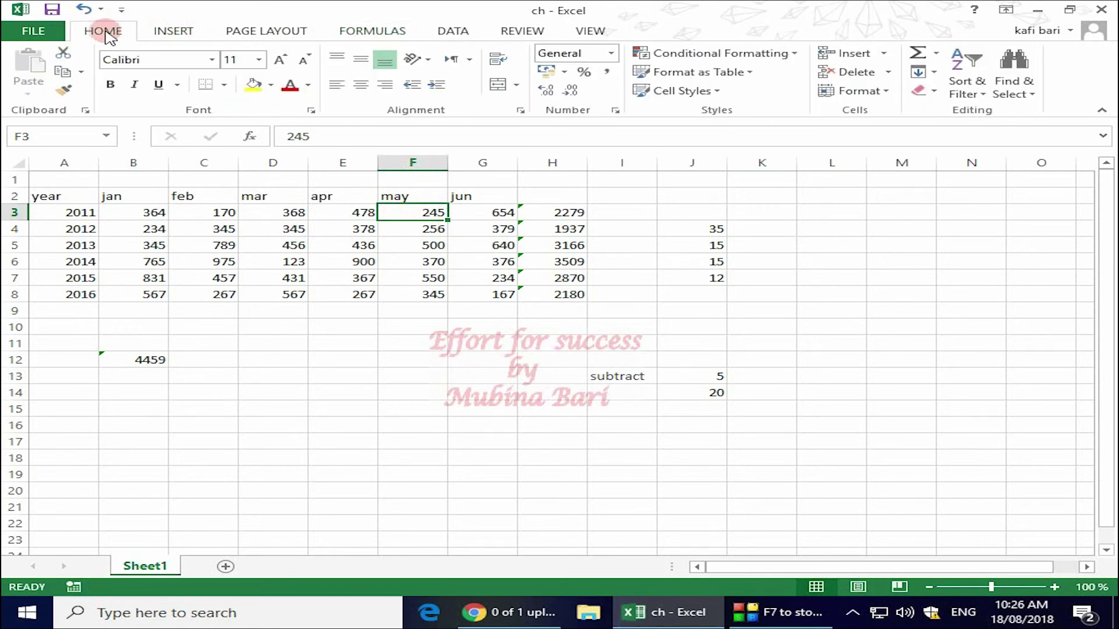
left_click(884, 53)
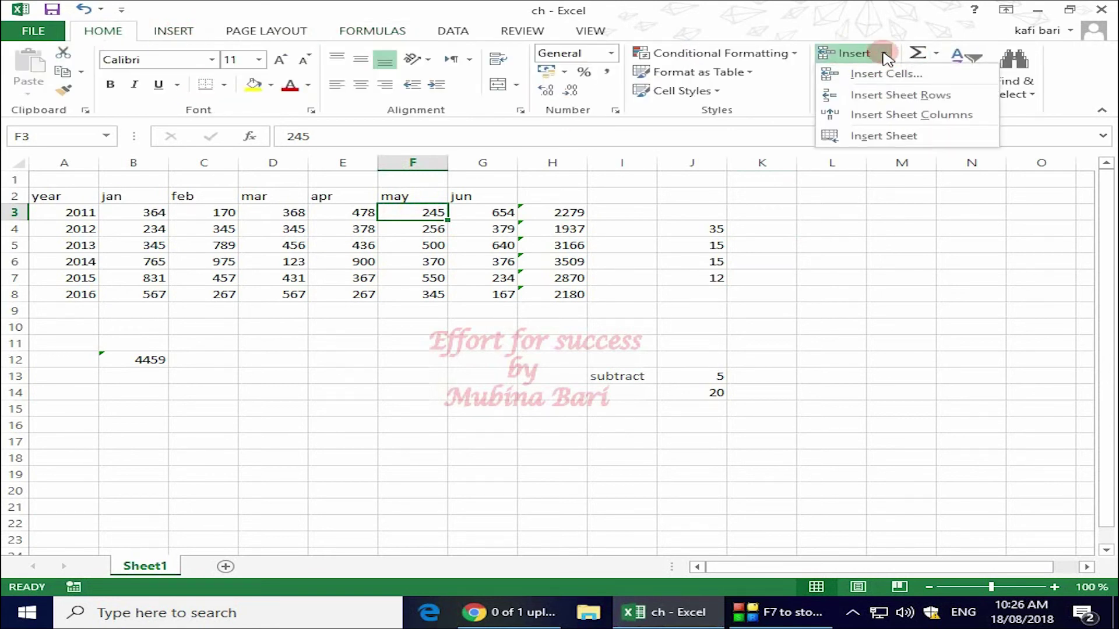
left_click(886, 115)
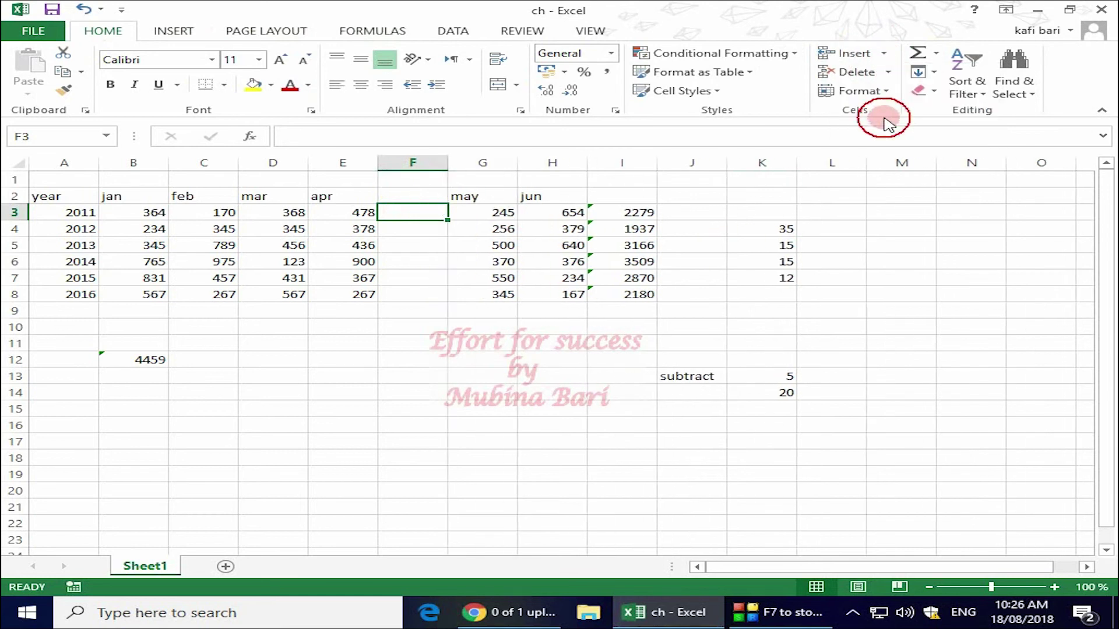
left_click(1001, 211)
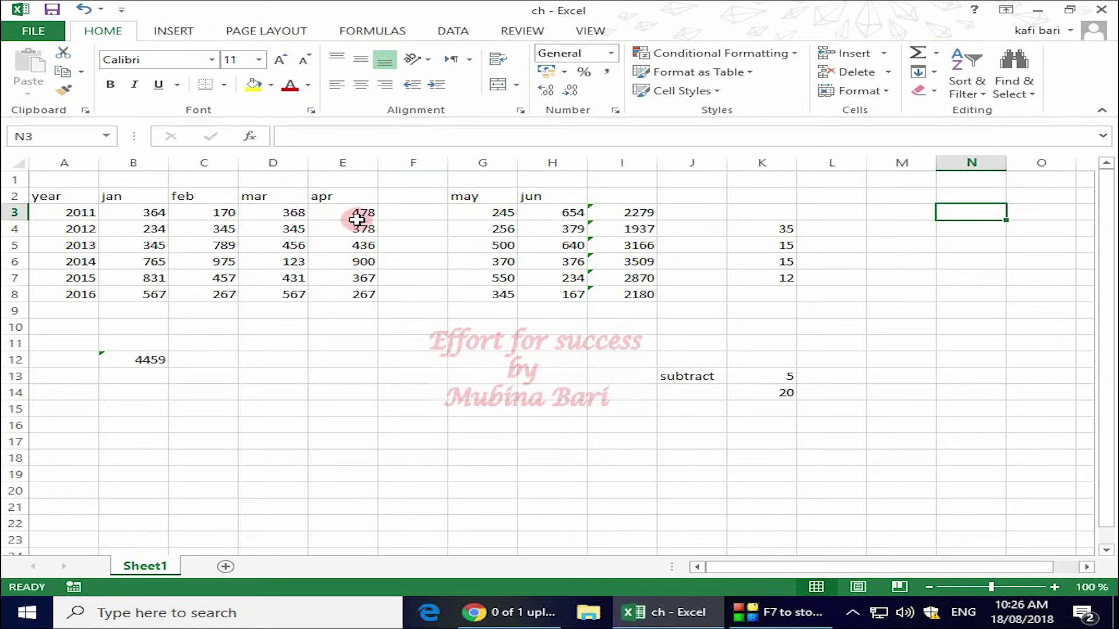
Step: Enter =(D3-E3) in F3 to subtract 2011's apr value from mar, giving -110
left_click(416, 213)
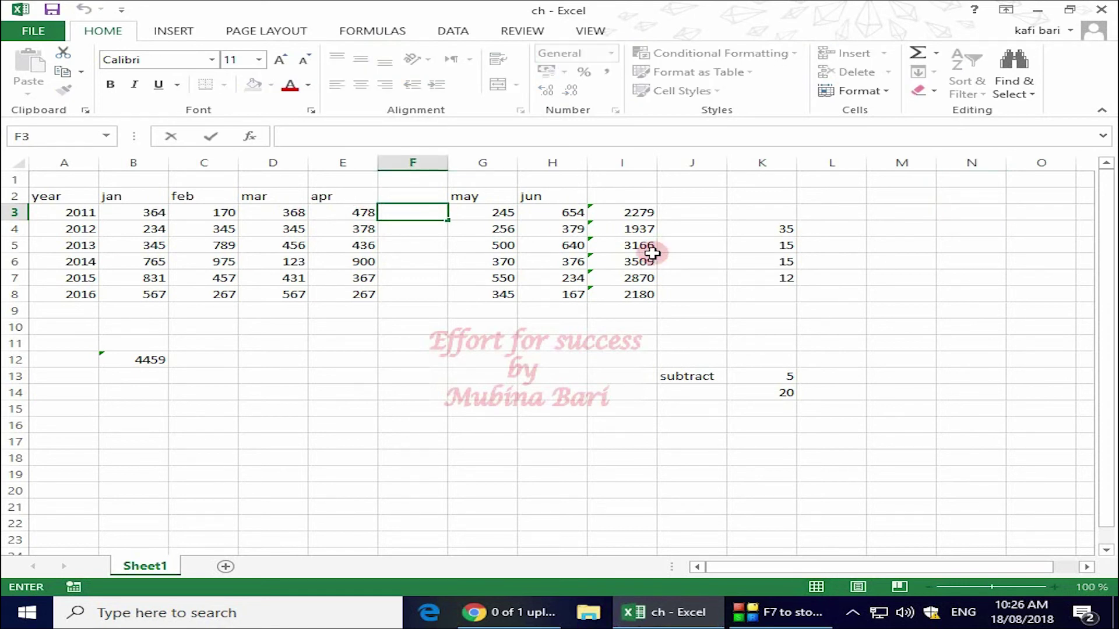
type("=(")
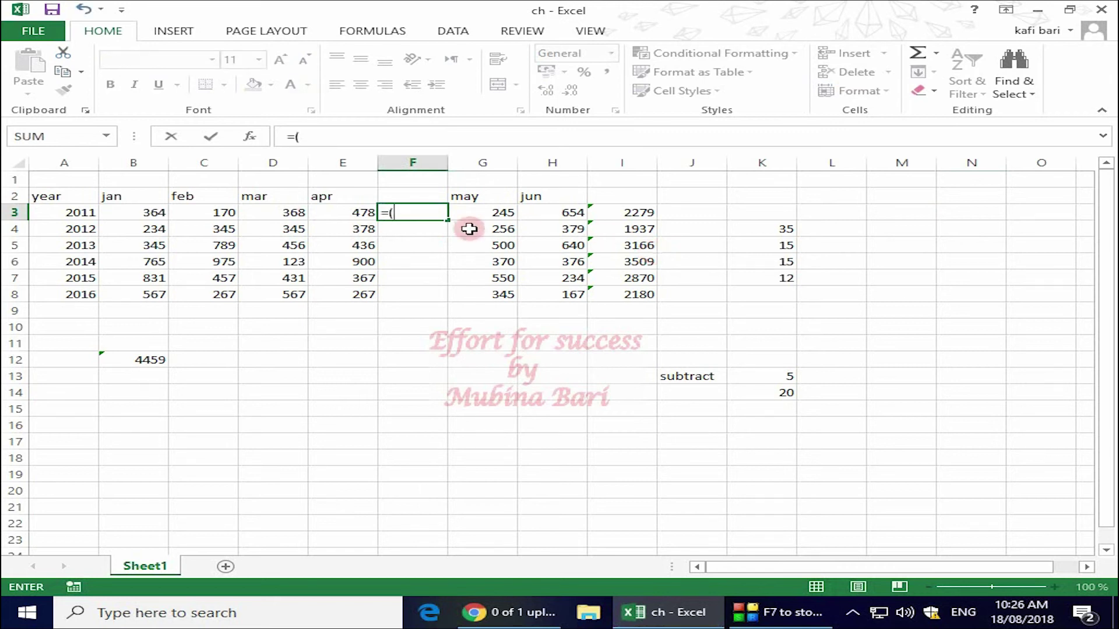
left_click(279, 211)
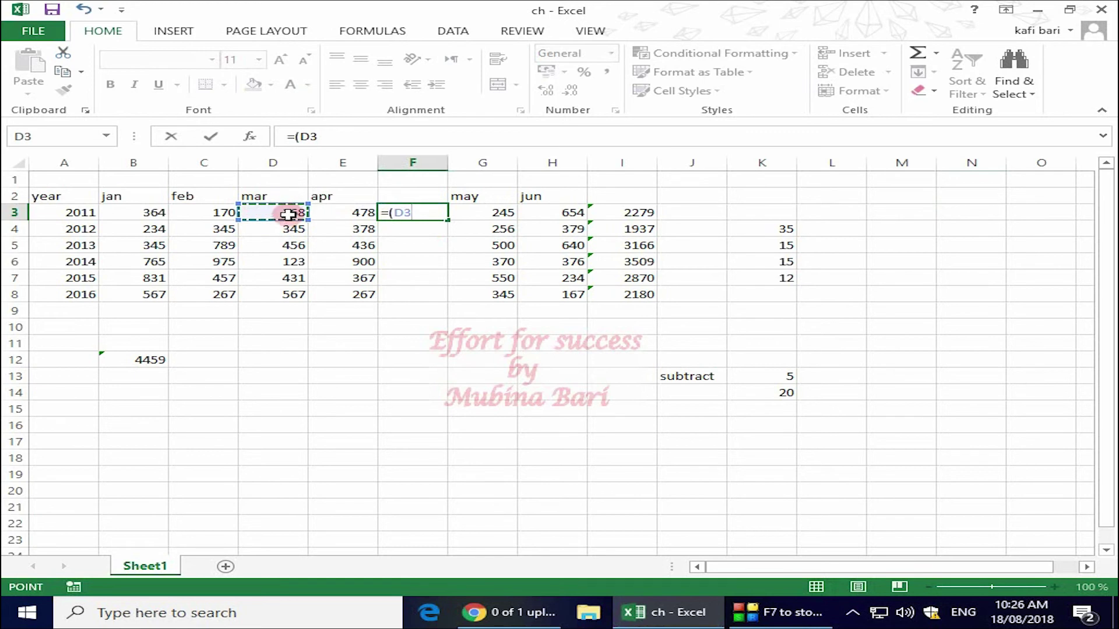
type("-")
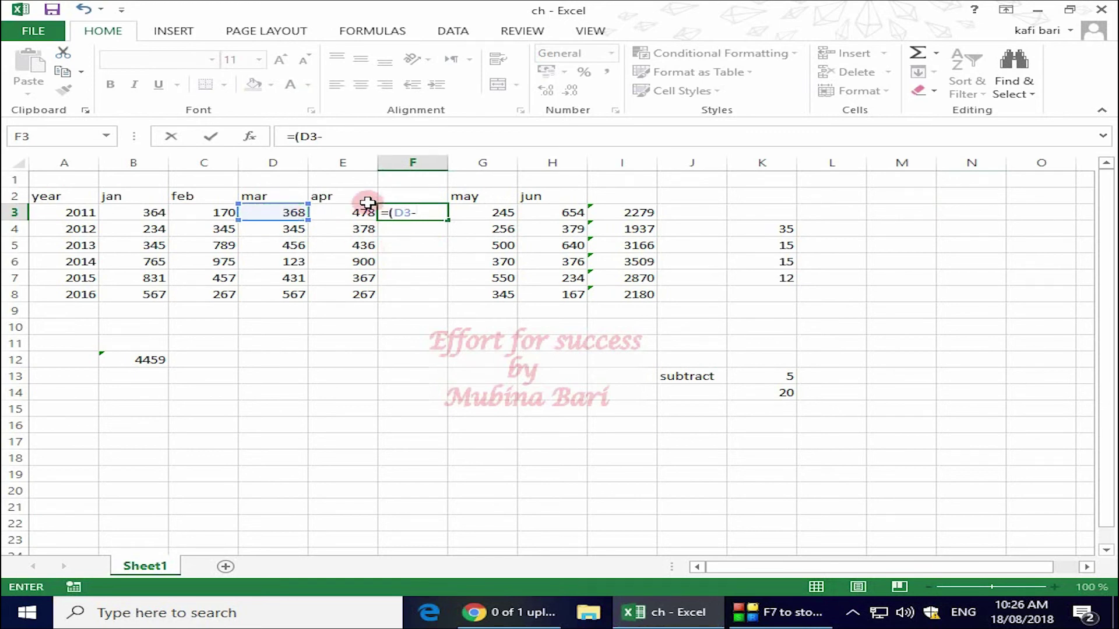
left_click(349, 213)
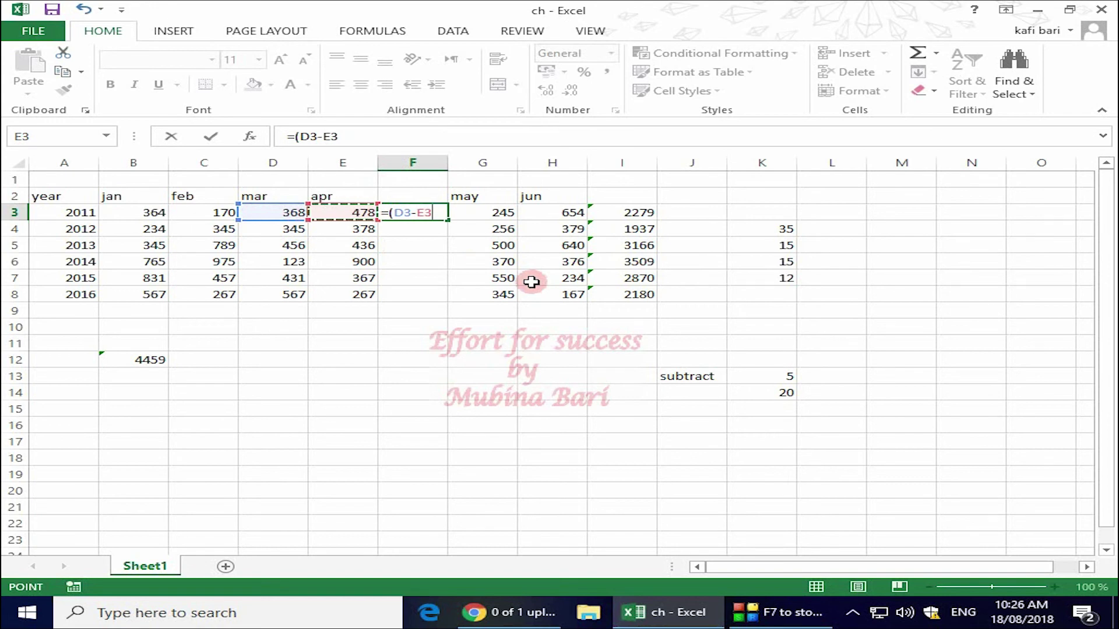
type(")")
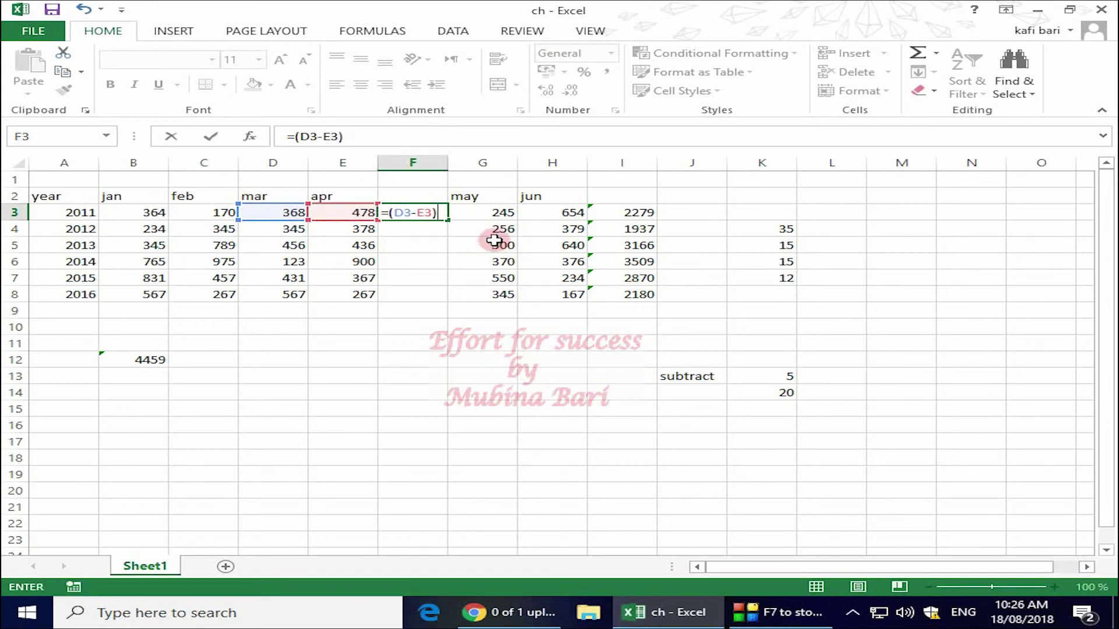
key("Return")
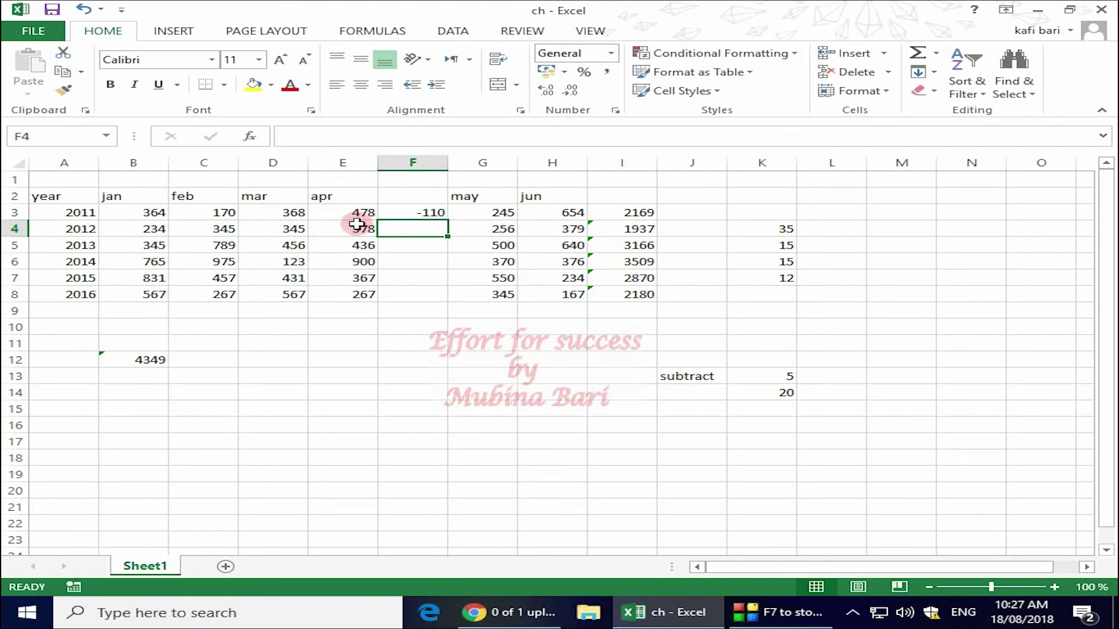
left_click(426, 210)
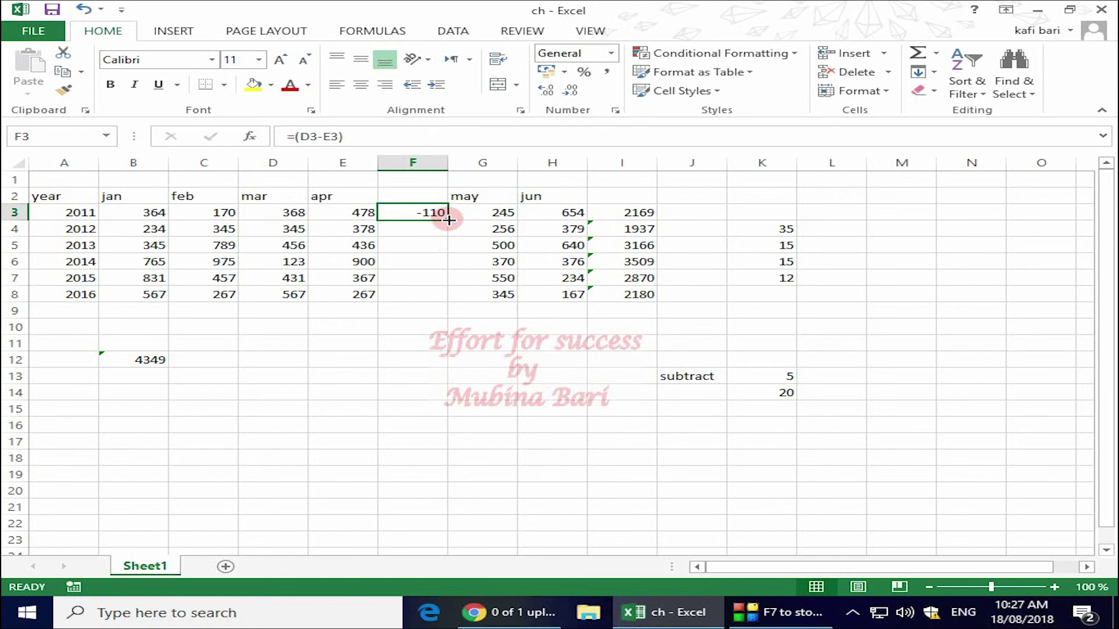
Step: Fill the F3 formula down to F8, giving -110, -33, 20, -777, 64 and 300
double_click(448, 219)
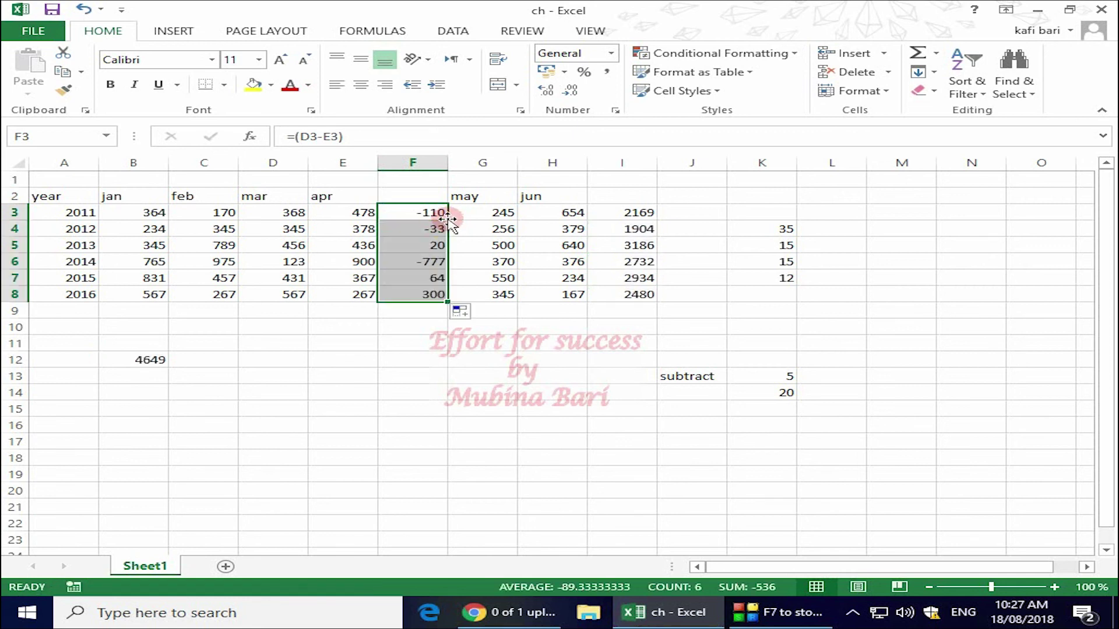